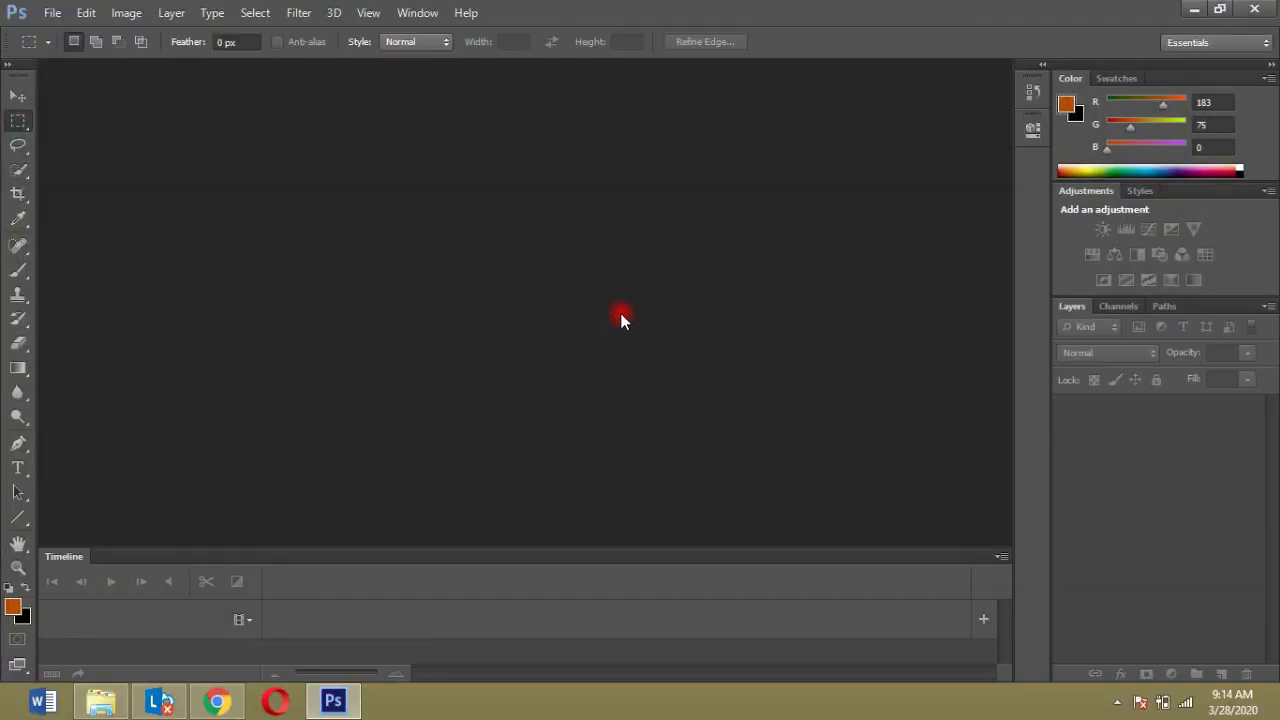
# Open the Modele image from the Desktop
pyautogui.click(44, 14)
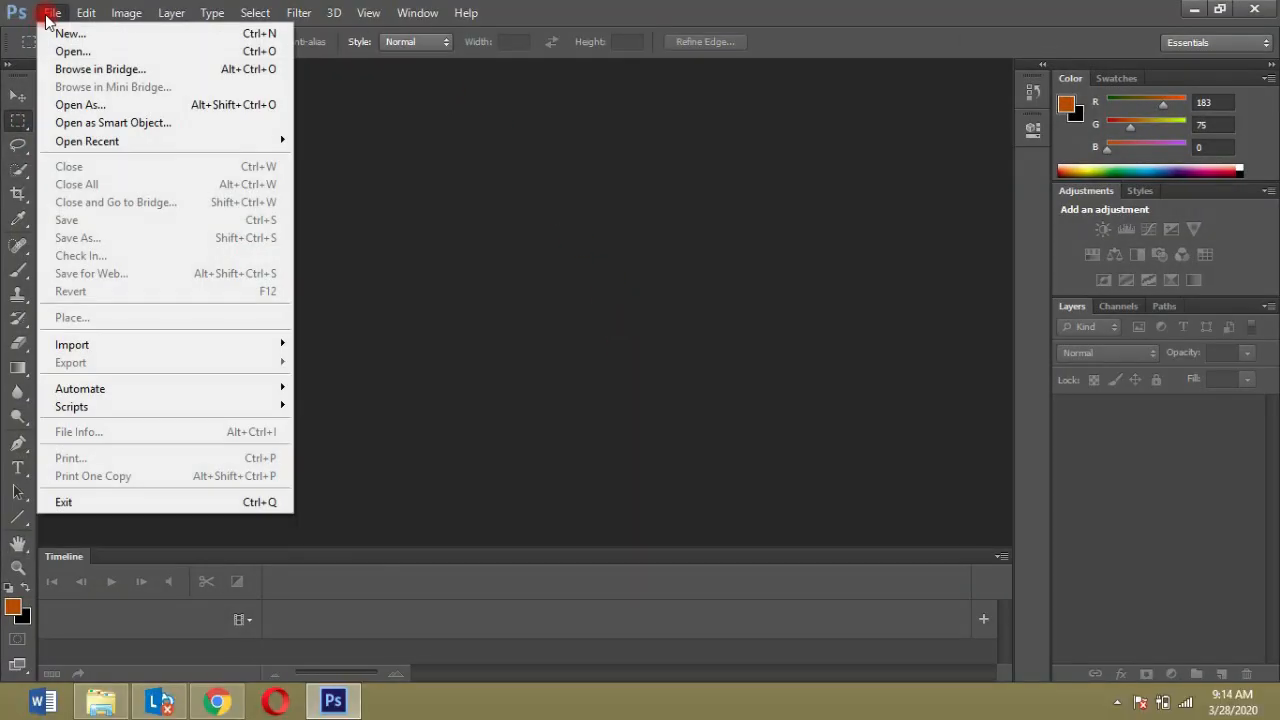
pyautogui.click(146, 56)
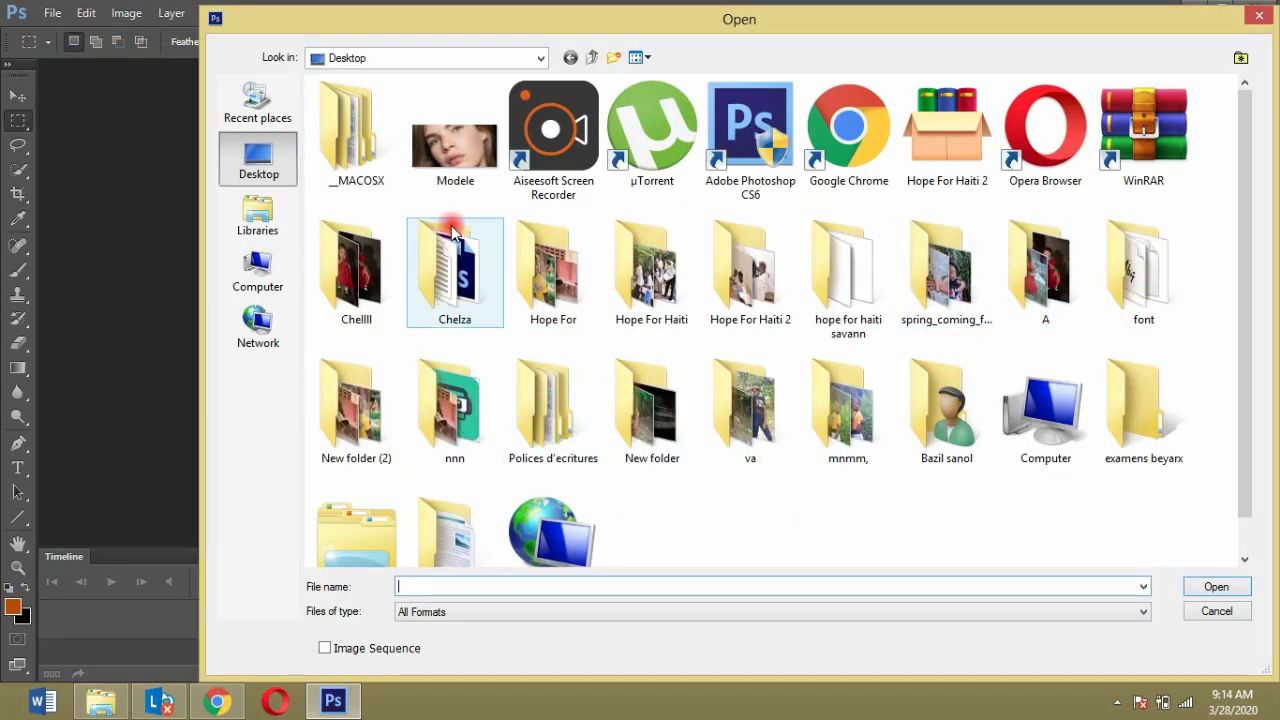
pyautogui.doubleClick(445, 160)
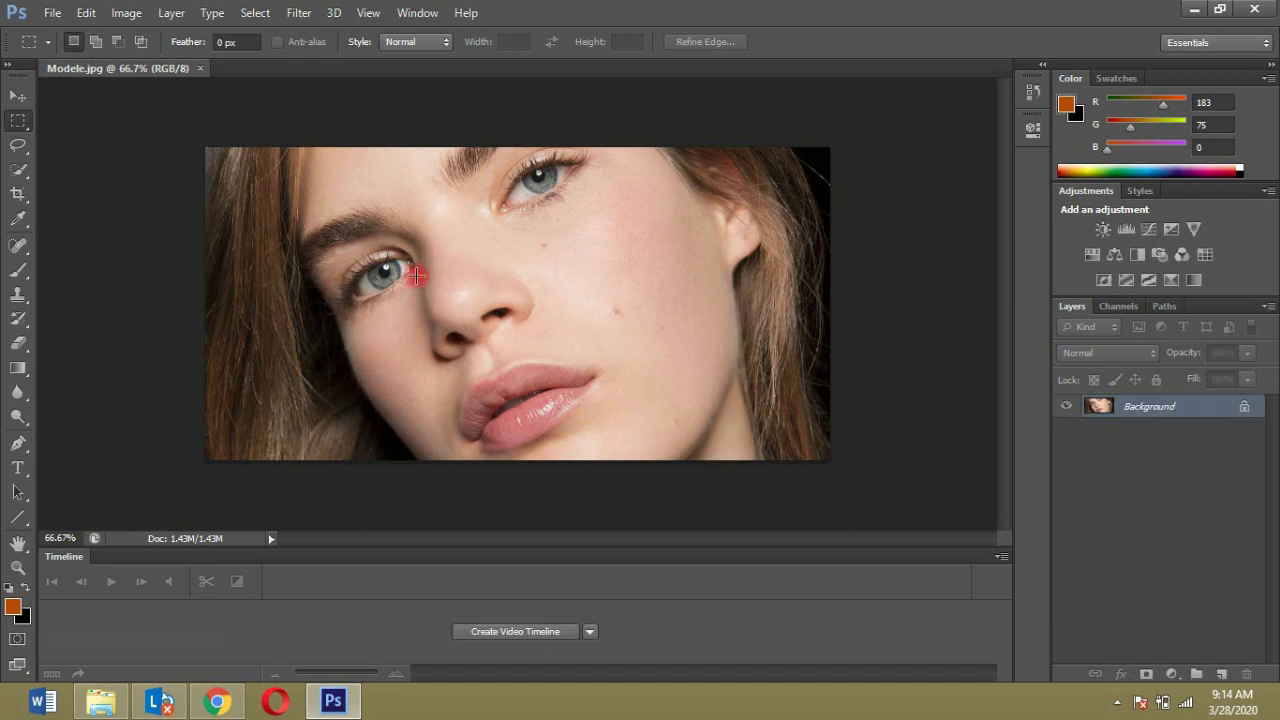
# Convert the Background into an editable layer named Tuto Enlever Bouton, with Normal mode and 100% opacity
pyautogui.click(18, 567)
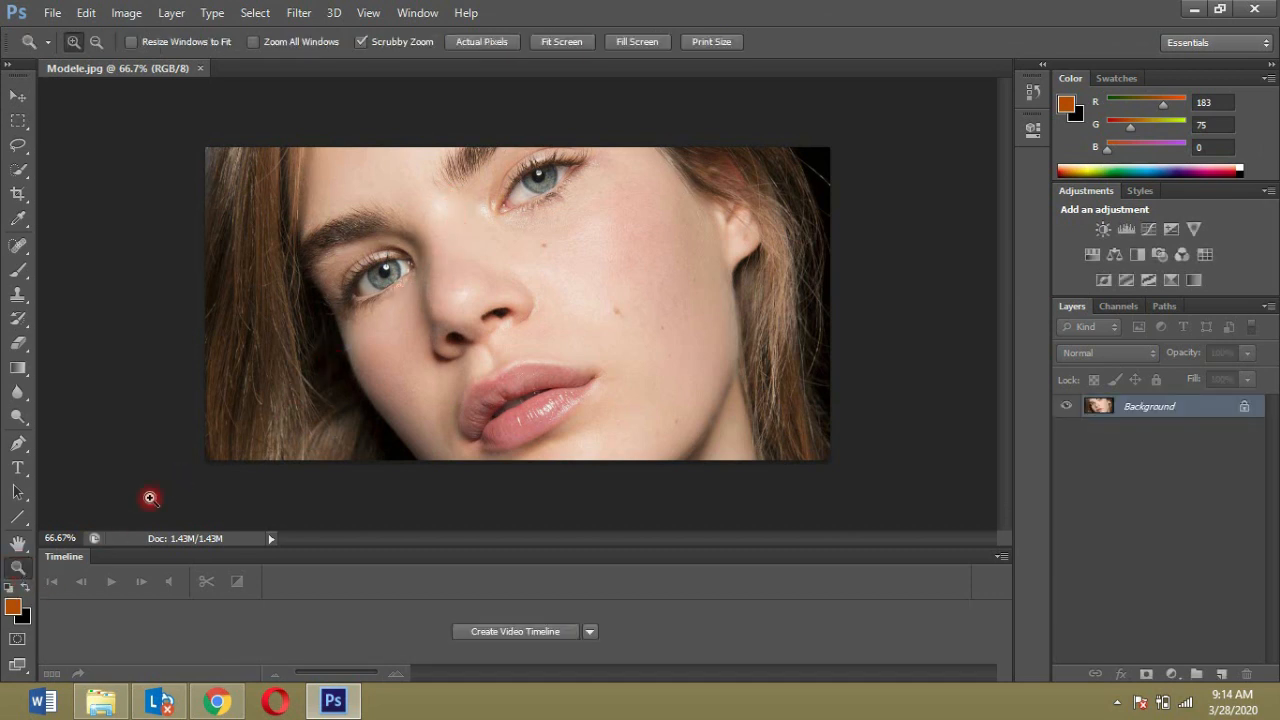
pyautogui.click(563, 258)
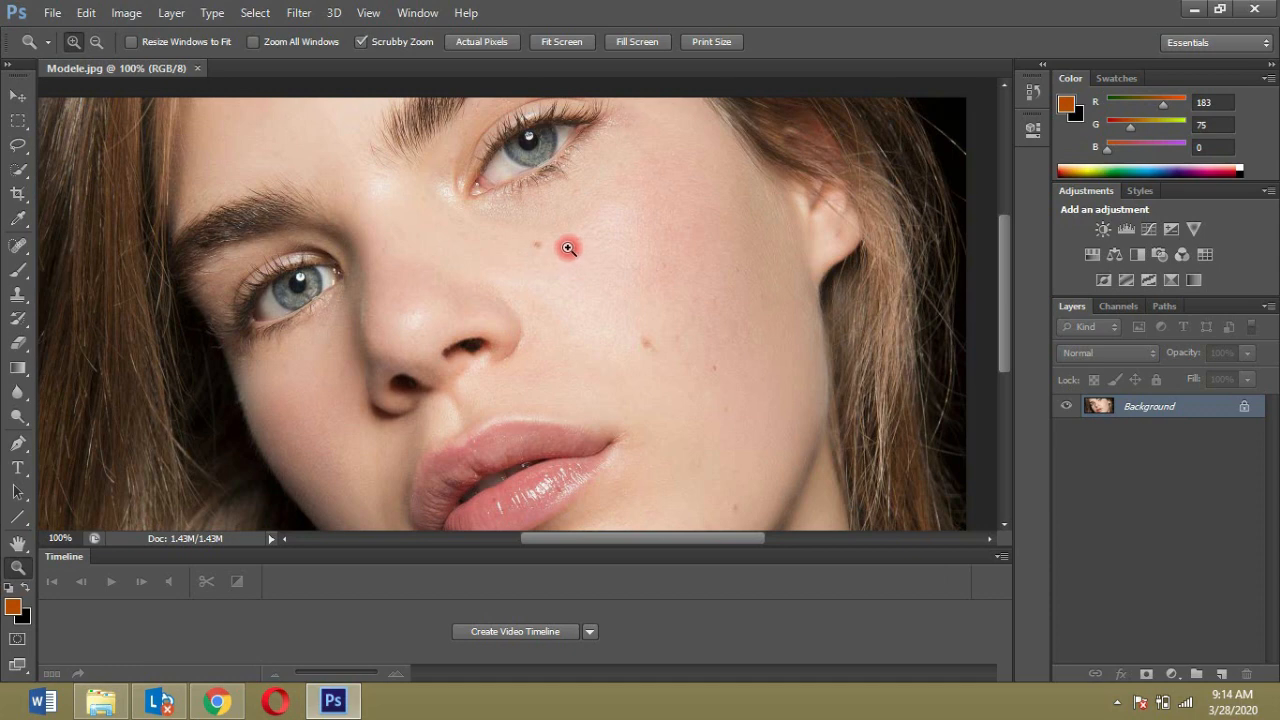
pyautogui.click(567, 248)
pyautogui.moveTo(551, 334); pyautogui.dragTo(459, 250)
pyautogui.click(650, 336)
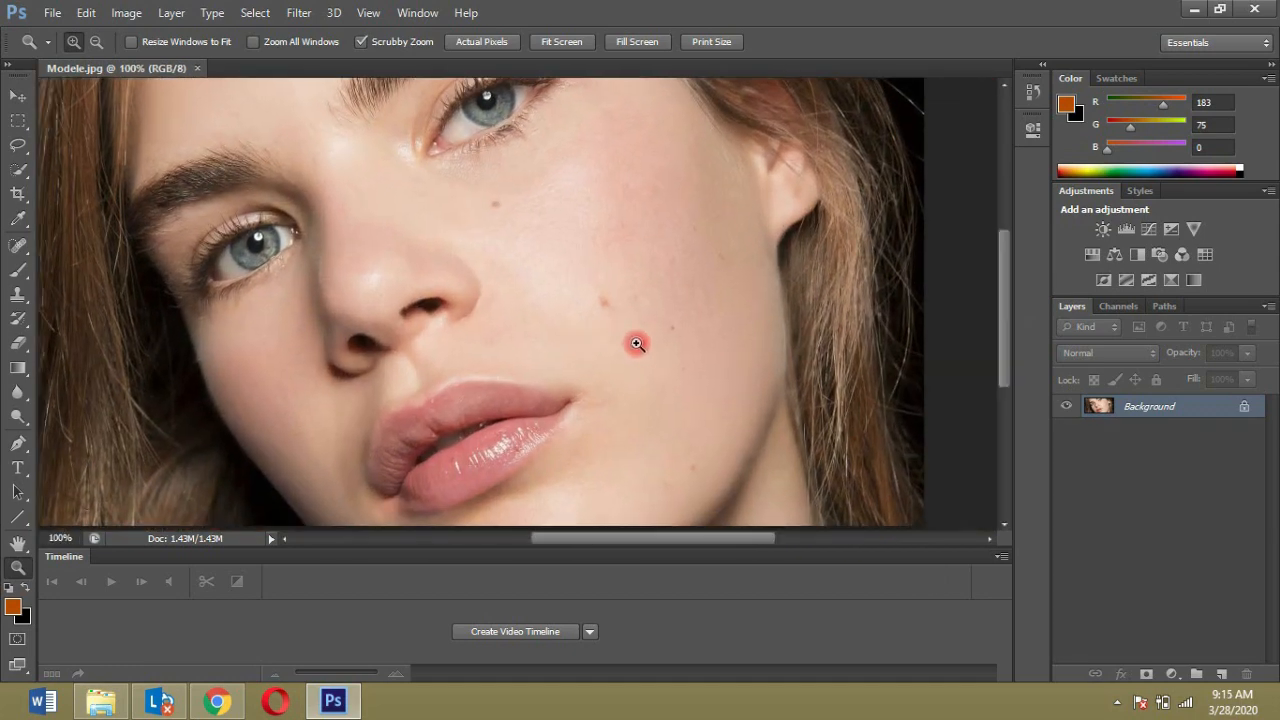
pyautogui.click(638, 345)
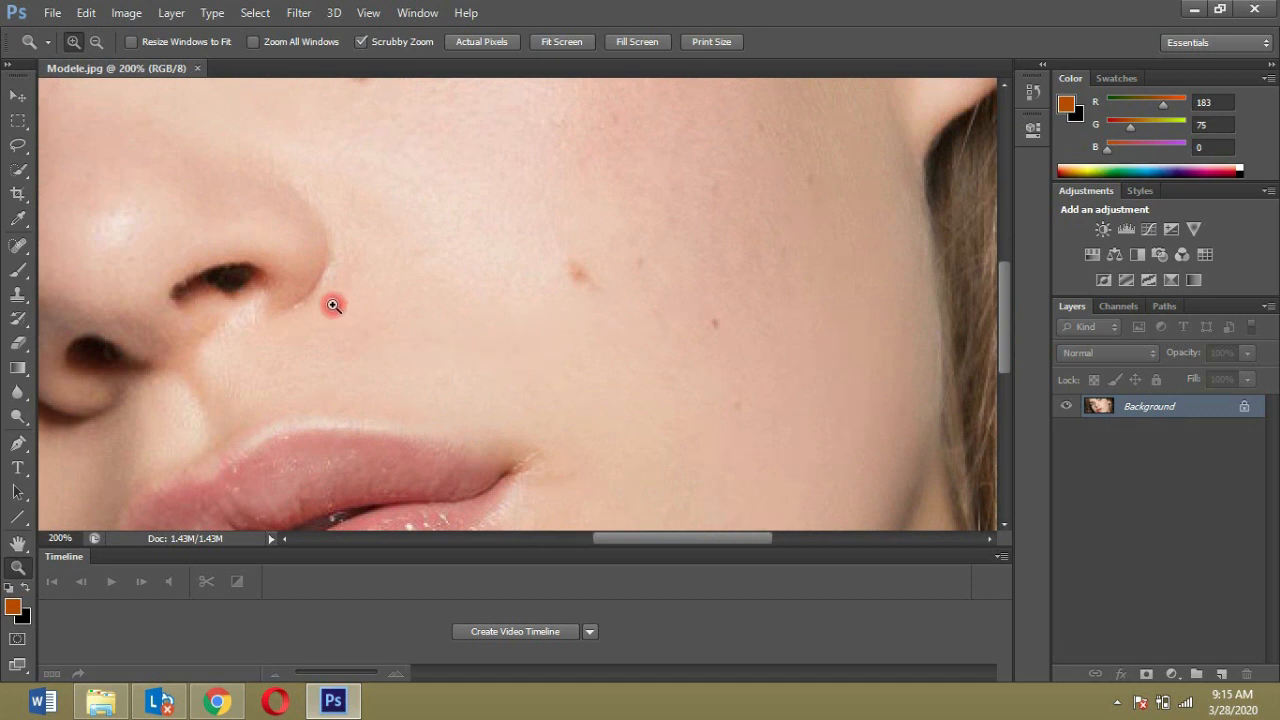
pyautogui.doubleClick(1247, 409)
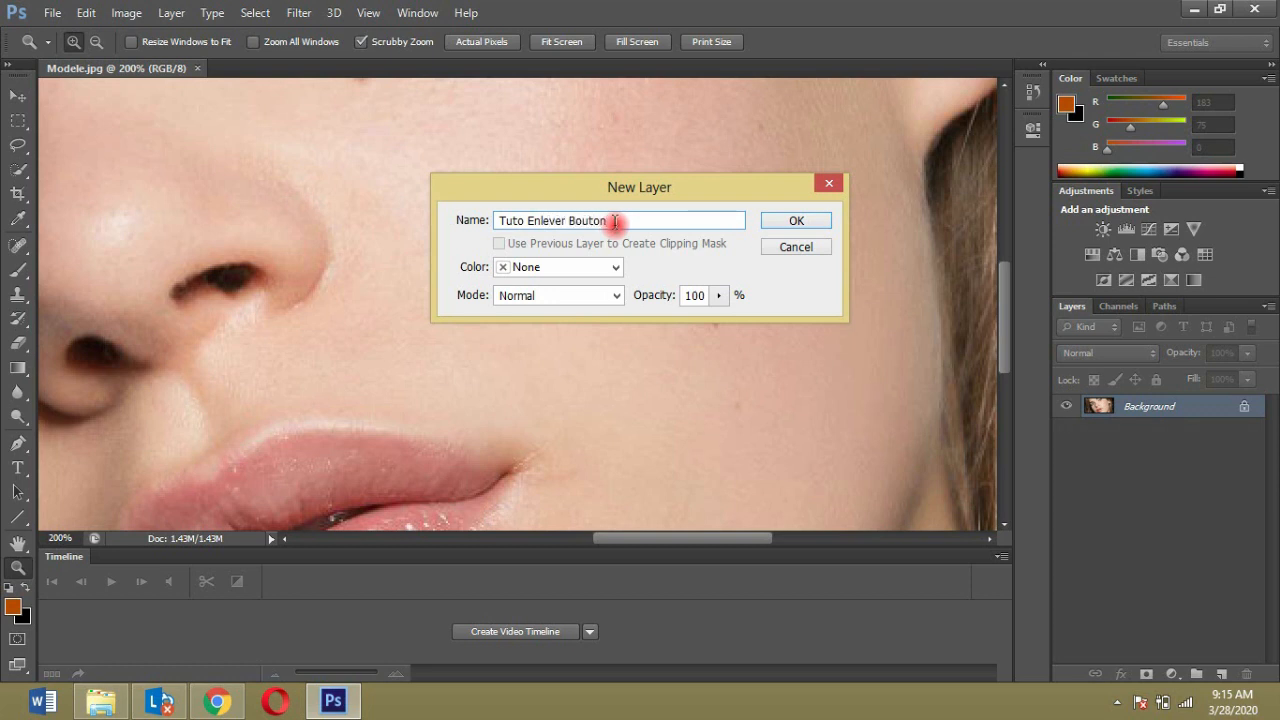
pyautogui.click(727, 296)
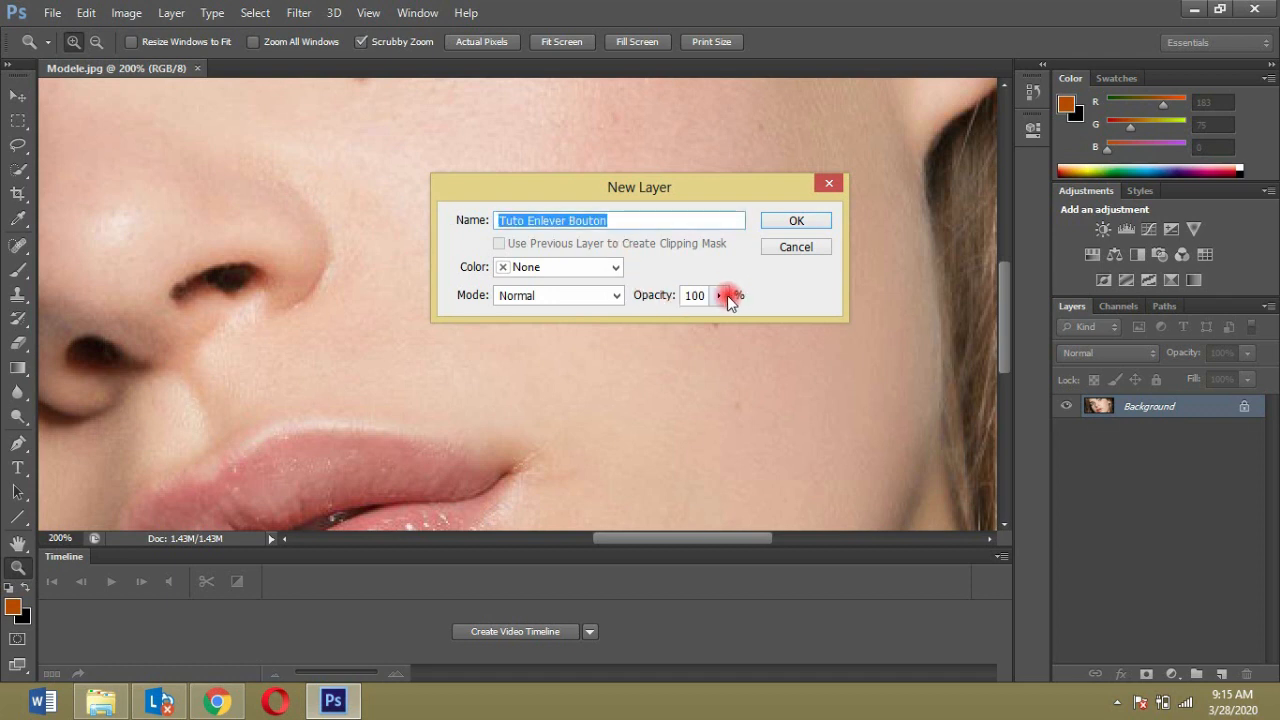
pyautogui.click(723, 301)
pyautogui.click(806, 223)
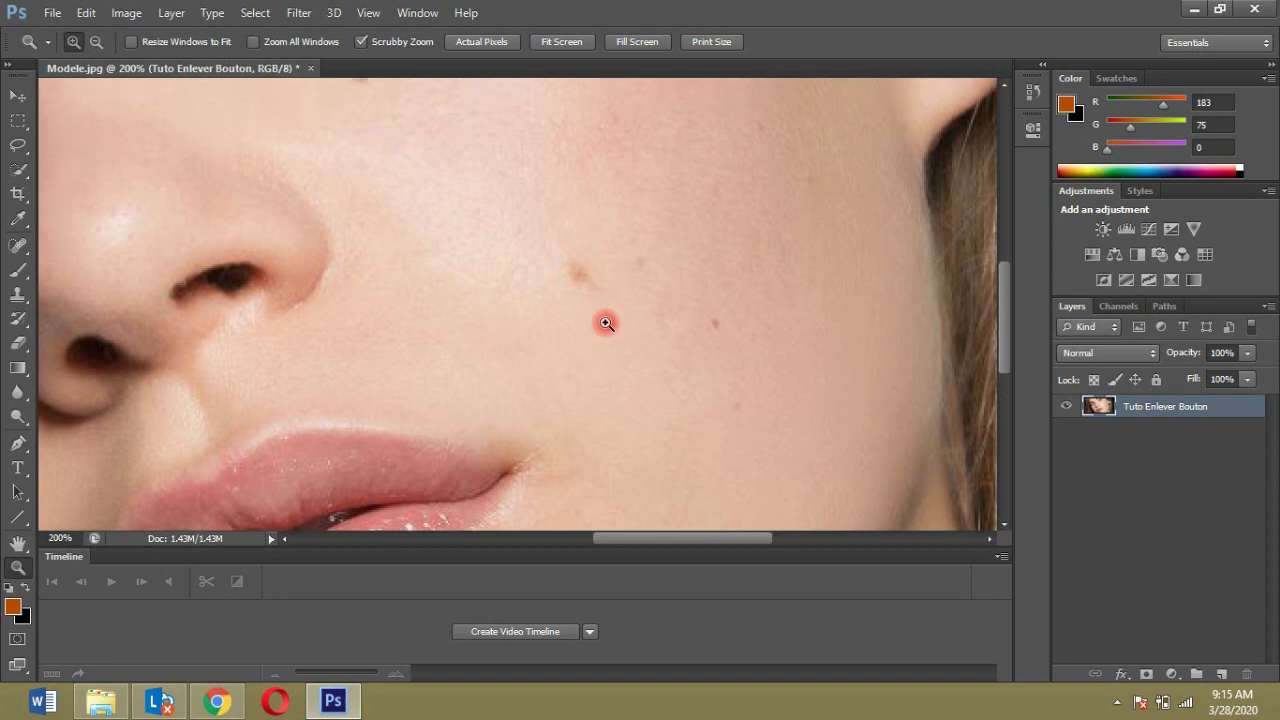
# Select the Spot Healing Brush with Content-Aware type and enlarge its brush size to about 19 px
pyautogui.scroll(1, 606, 323)
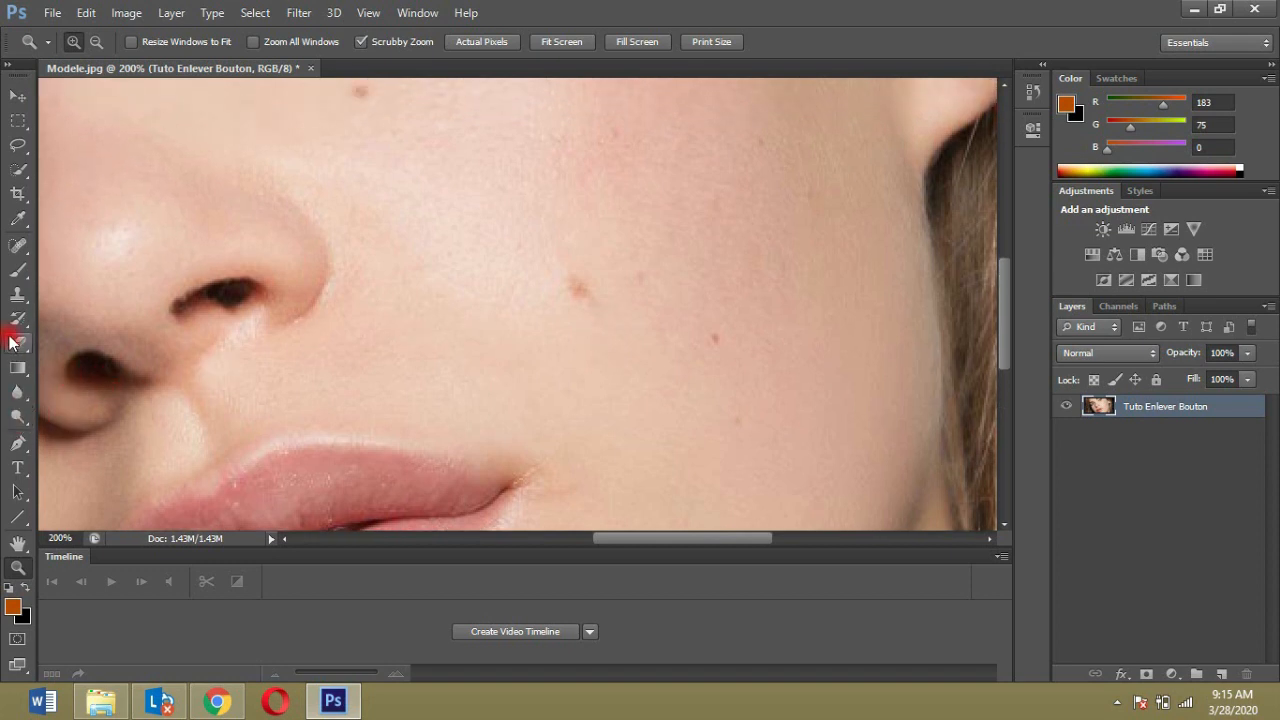
pyautogui.click(20, 246)
pyautogui.moveTo(23, 251); pyautogui.dragTo(57, 262)
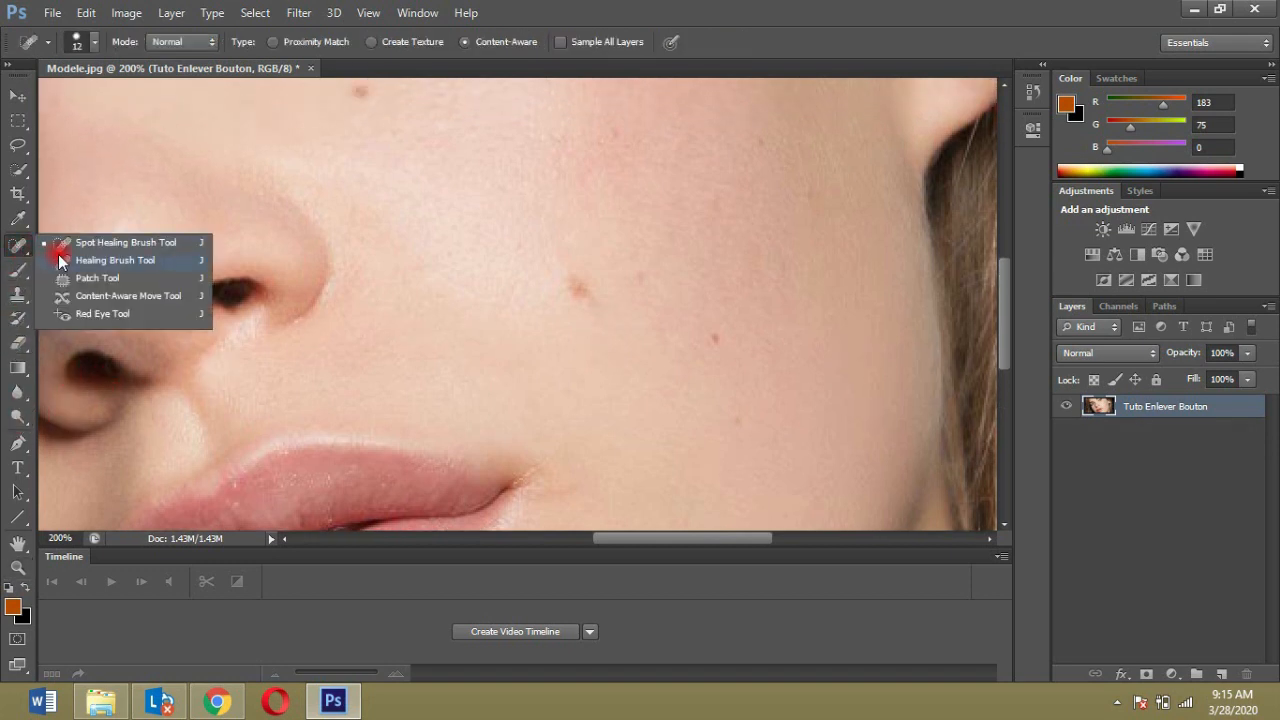
pyautogui.click(108, 248)
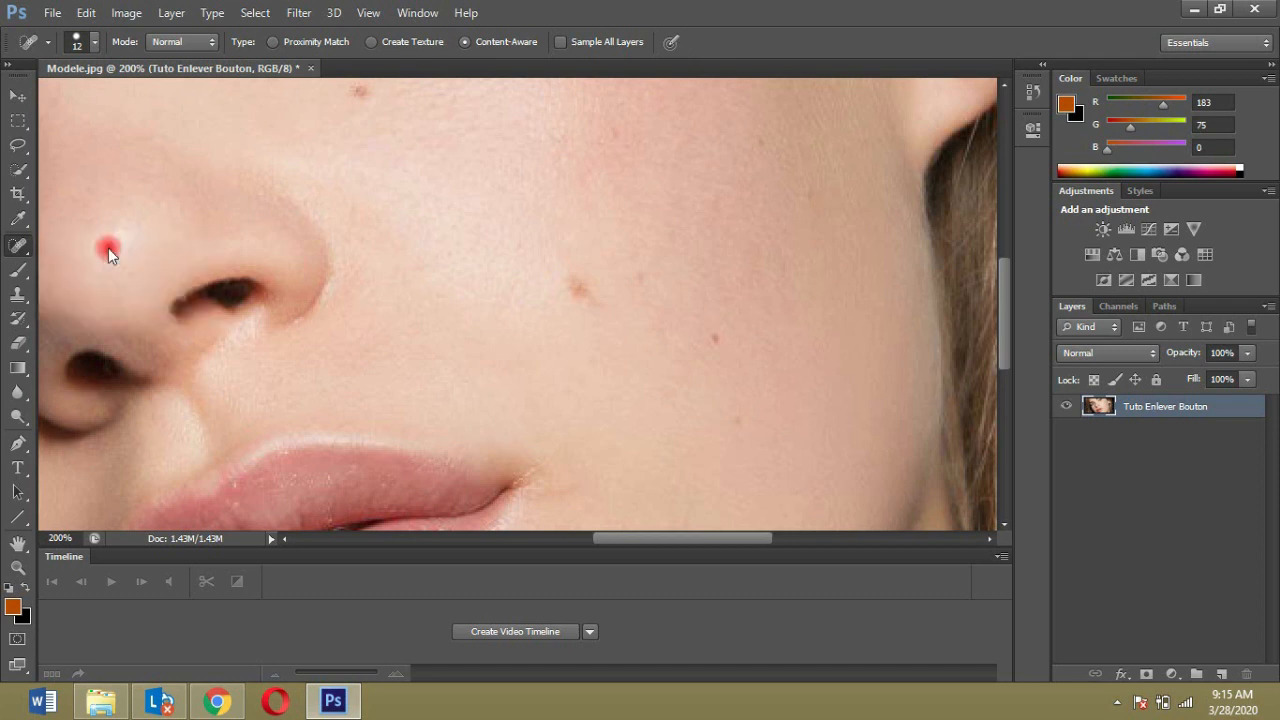
pyautogui.rightClick(565, 292)
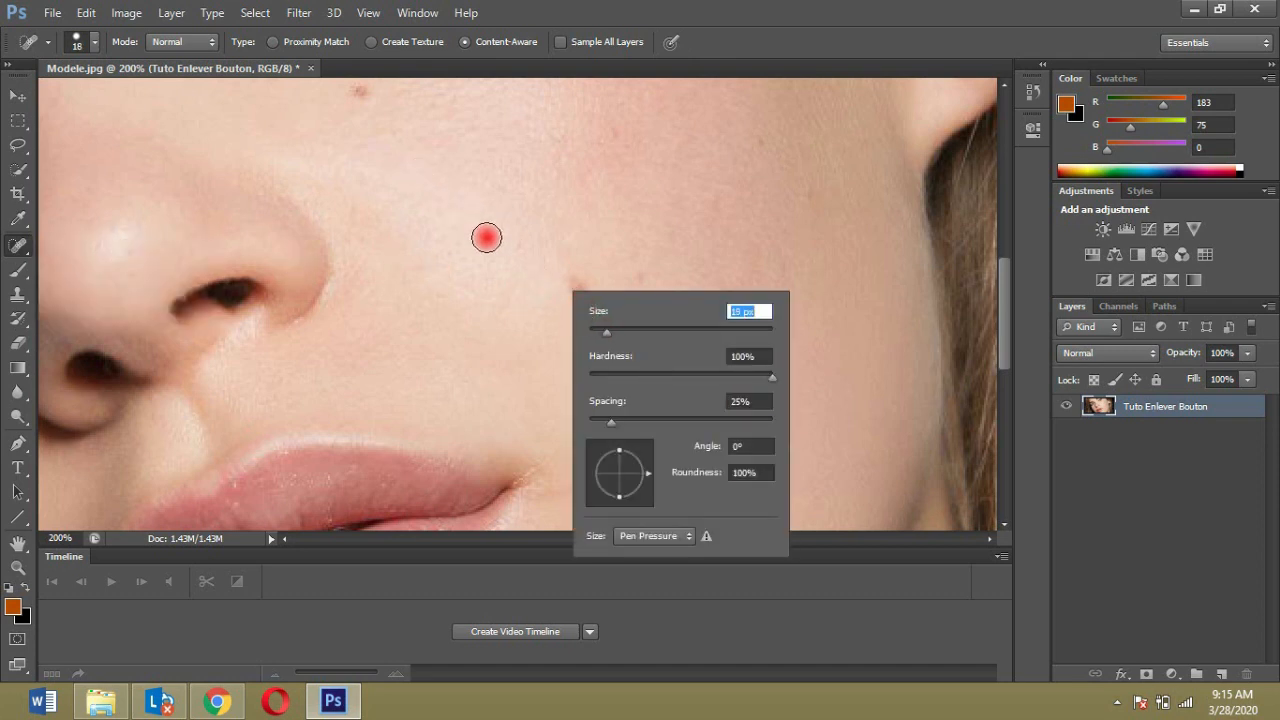
pyautogui.click(648, 253)
# Heal the mole beneath the eye beside the nose and the small dark spot in the middle of the cheek
pyautogui.scroll(1, 481, 349)
pyautogui.scroll(3, 481, 349)
pyautogui.click(360, 209)
pyautogui.scroll(-1, 505, 331)
pyautogui.scroll(-2, 510, 332)
pyautogui.click(712, 366)
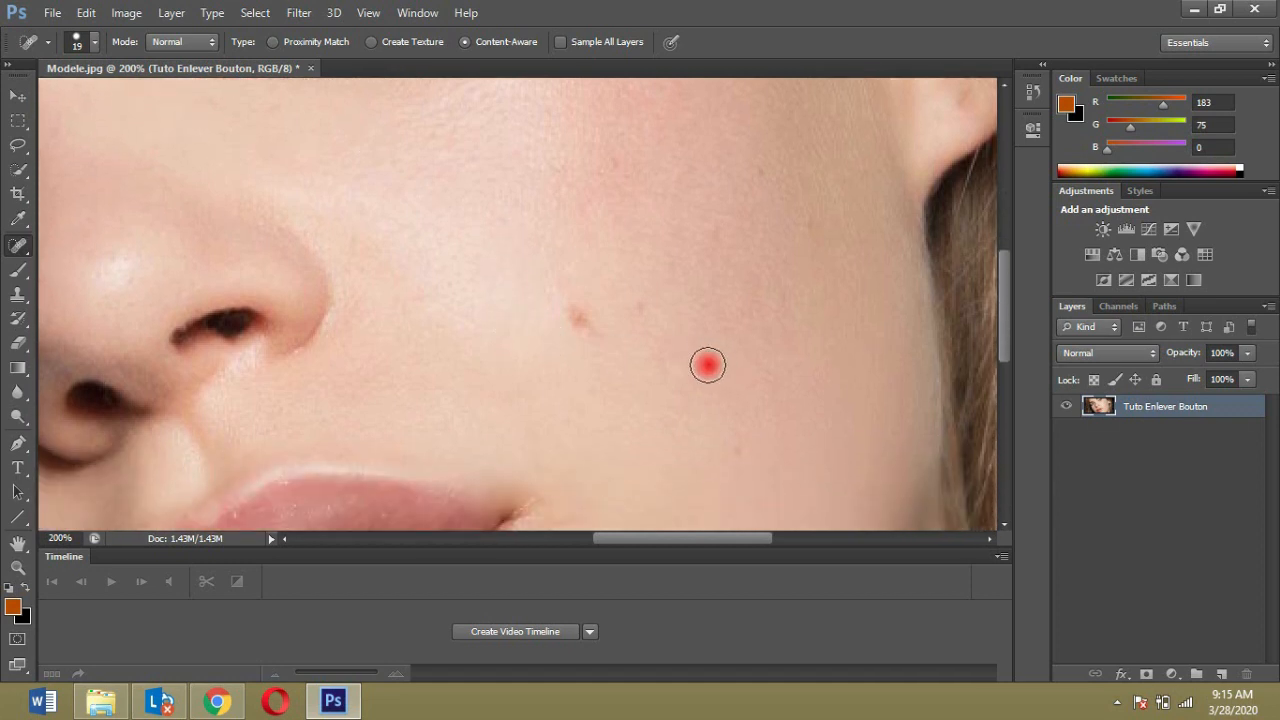
# Heal the faint spot beside the large cheek blemish and two small spots on the upper cheek
pyautogui.click(638, 308)
pyautogui.scroll(1, 686, 308)
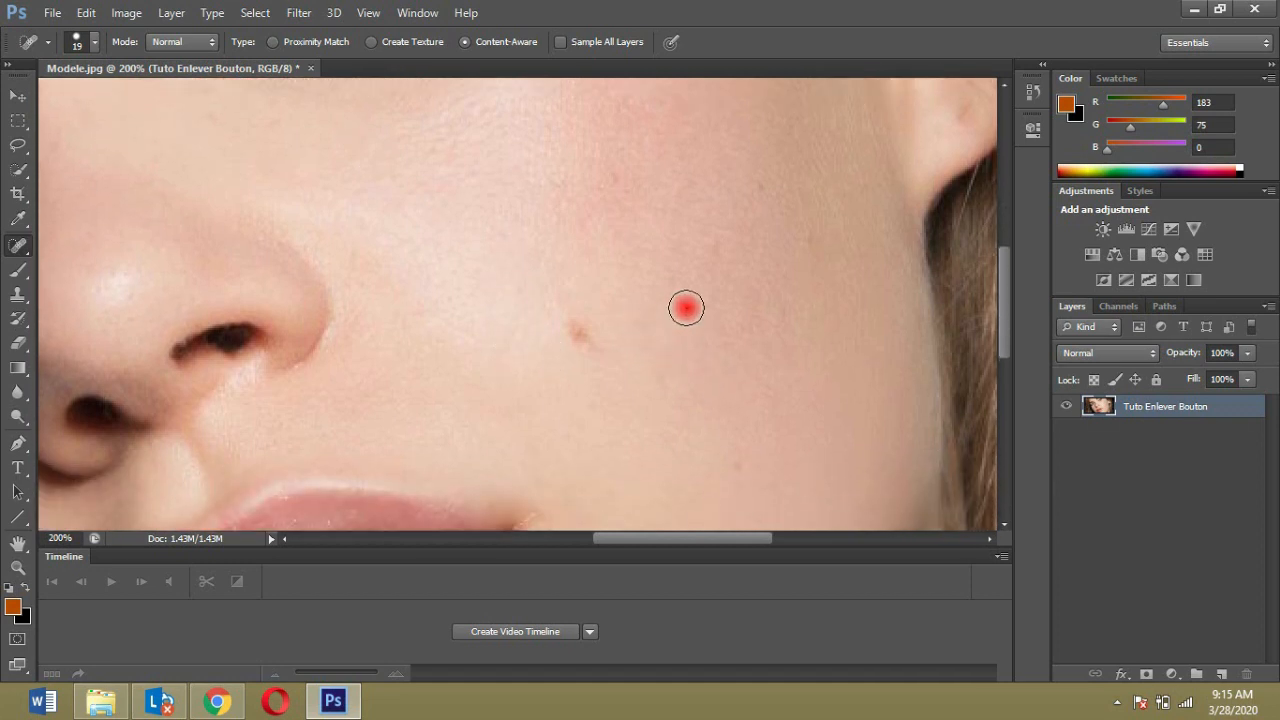
pyautogui.scroll(1, 700, 300)
pyautogui.click(757, 219)
pyautogui.click(610, 206)
# Heal the remaining faint spots on the lower and outer cheek and touch up the skin at the side of the nose
pyautogui.scroll(-5, 609, 263)
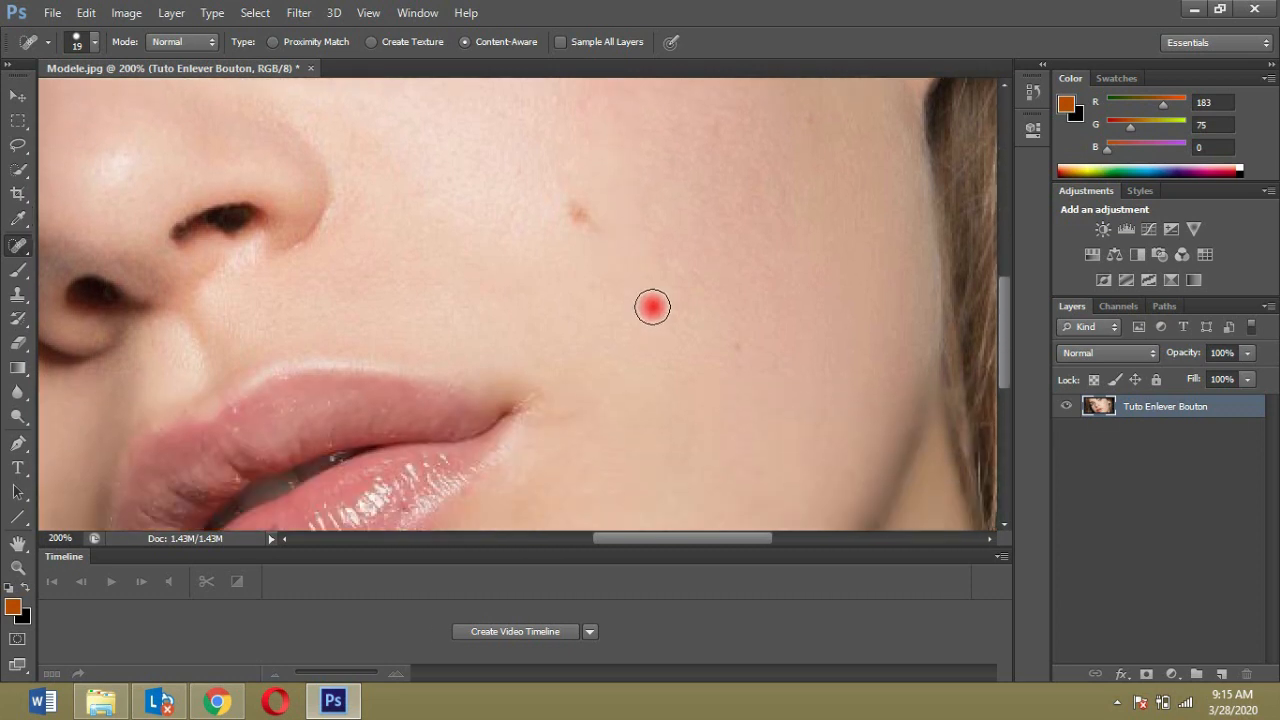
pyautogui.scroll(2, 670, 306)
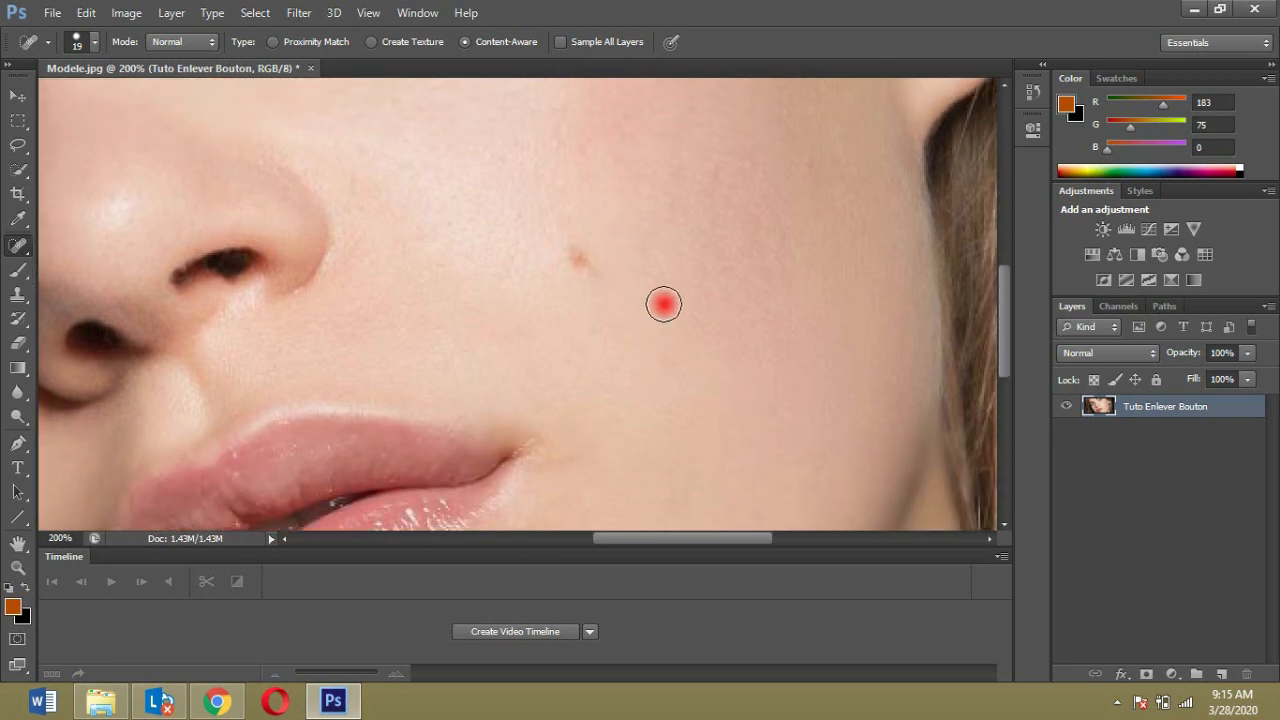
pyautogui.scroll(1, 664, 305)
pyautogui.click(806, 190)
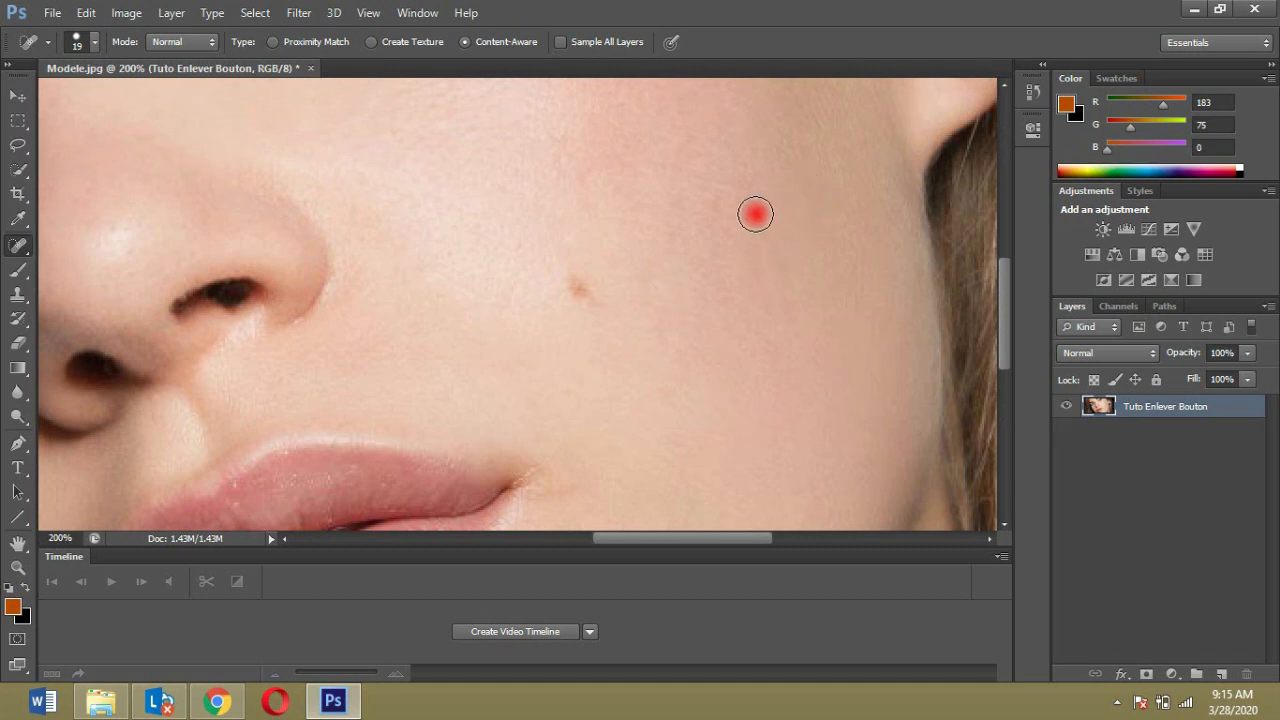
pyautogui.click(712, 194)
pyautogui.scroll(3, 685, 193)
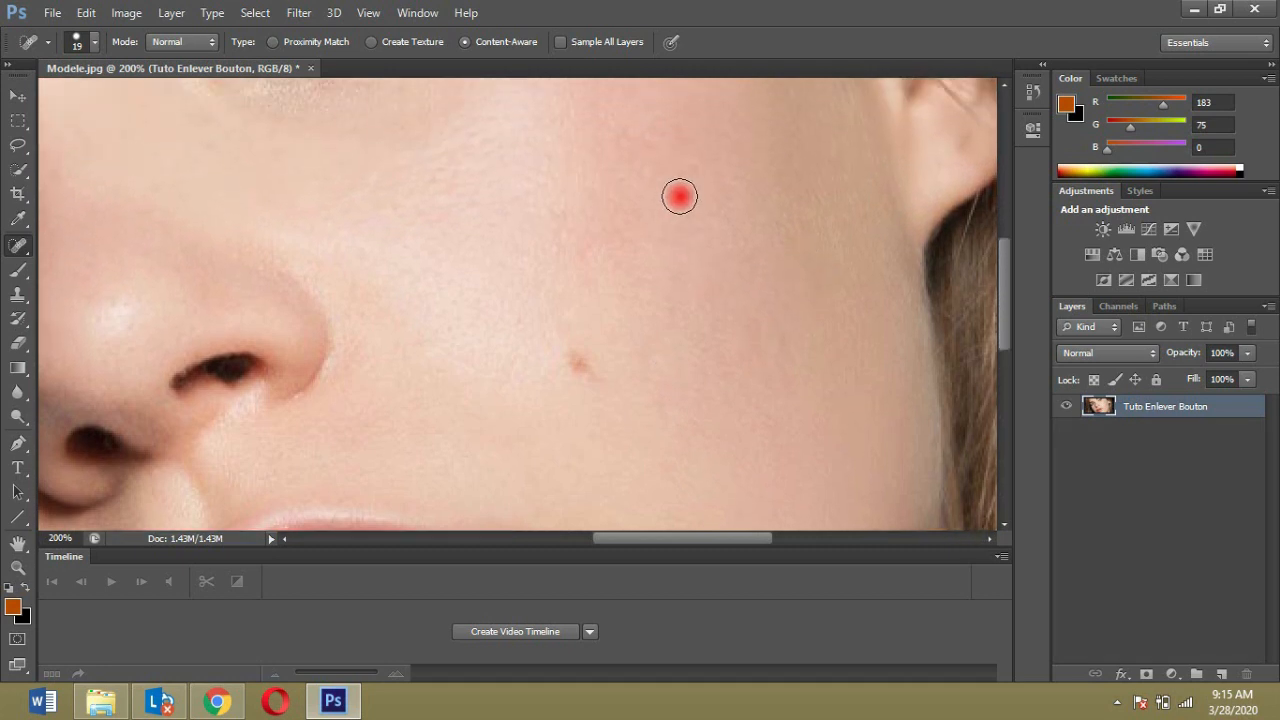
pyautogui.scroll(5, 527, 241)
pyautogui.scroll(-7, 527, 241)
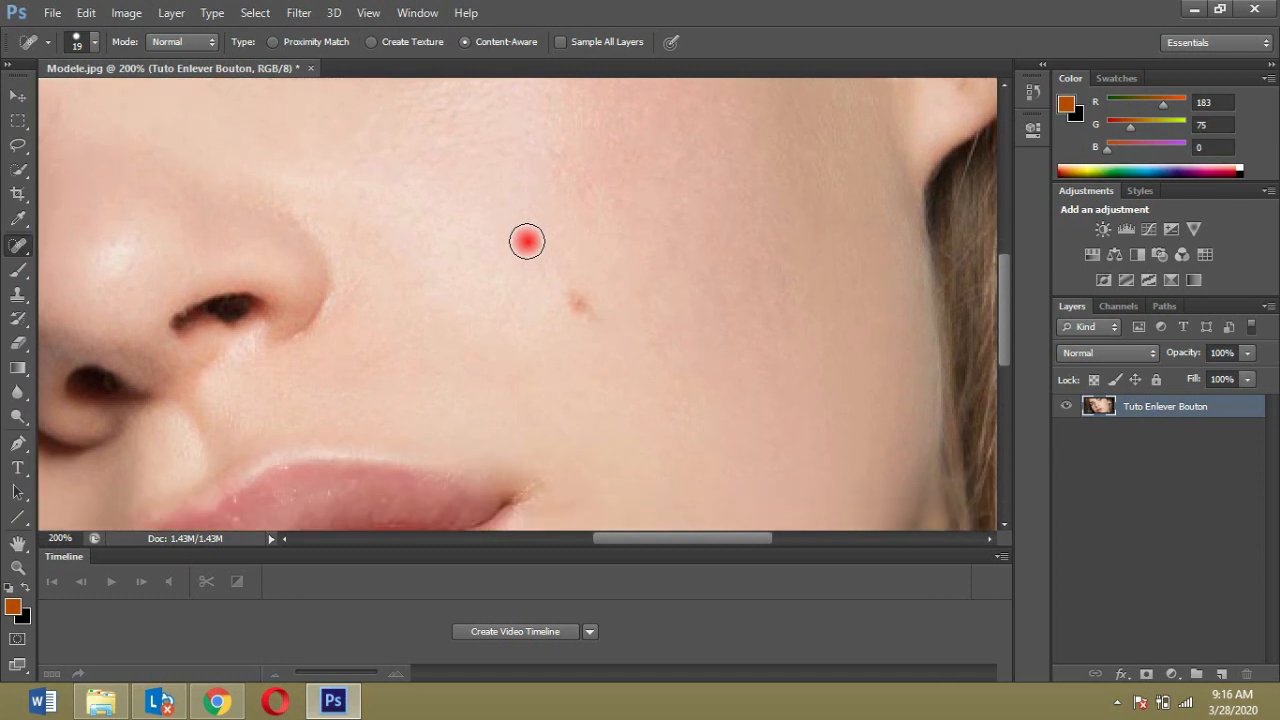
pyautogui.scroll(-2, 527, 241)
pyautogui.click(299, 268)
# Replace the large reddish cheek blemish with nearby clean skin using the Patch tool in Source mode, and clear the selection
pyautogui.moveTo(18, 248); pyautogui.dragTo(84, 263)
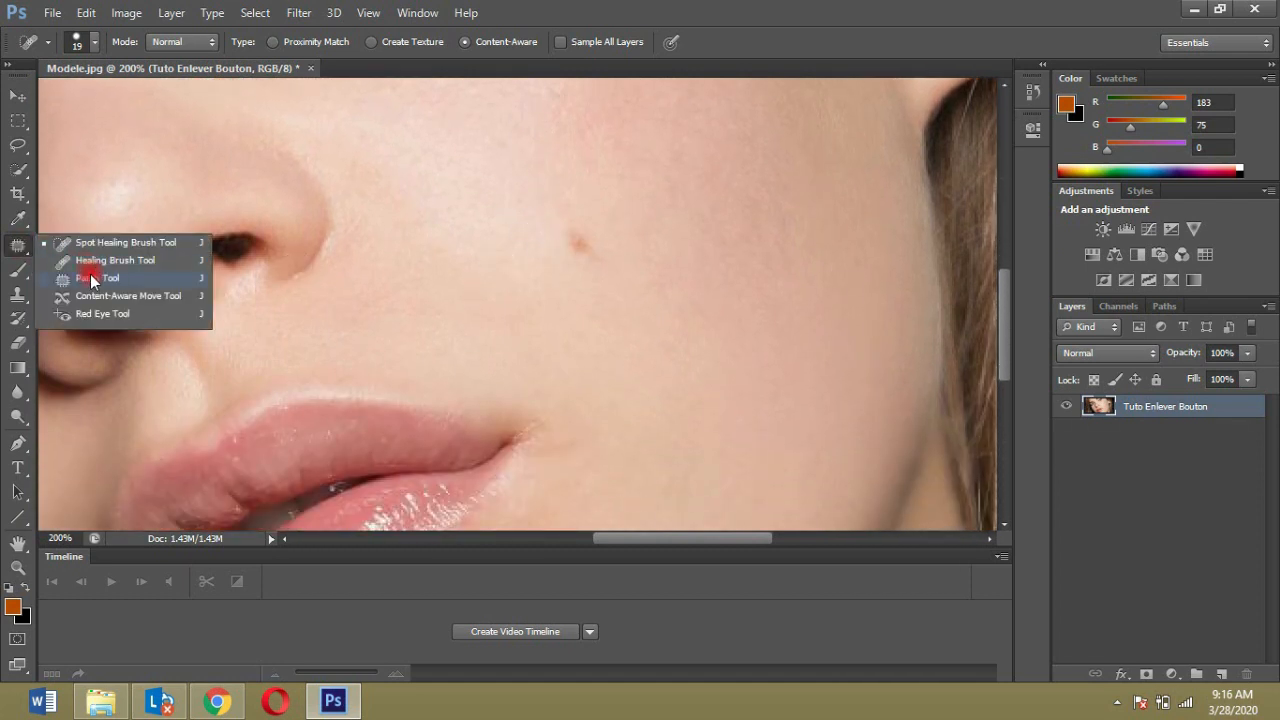
pyautogui.click(92, 280)
pyautogui.moveTo(564, 255)
pyautogui.mouseDown()
pyautogui.moveTo(600, 262)
pyautogui.moveTo(593, 237)
pyautogui.moveTo(571, 223)
pyautogui.moveTo(560, 233)
pyautogui.moveTo(564, 252)
pyautogui.moveTo(596, 203)
pyautogui.mouseUp()
pyautogui.click(527, 237)
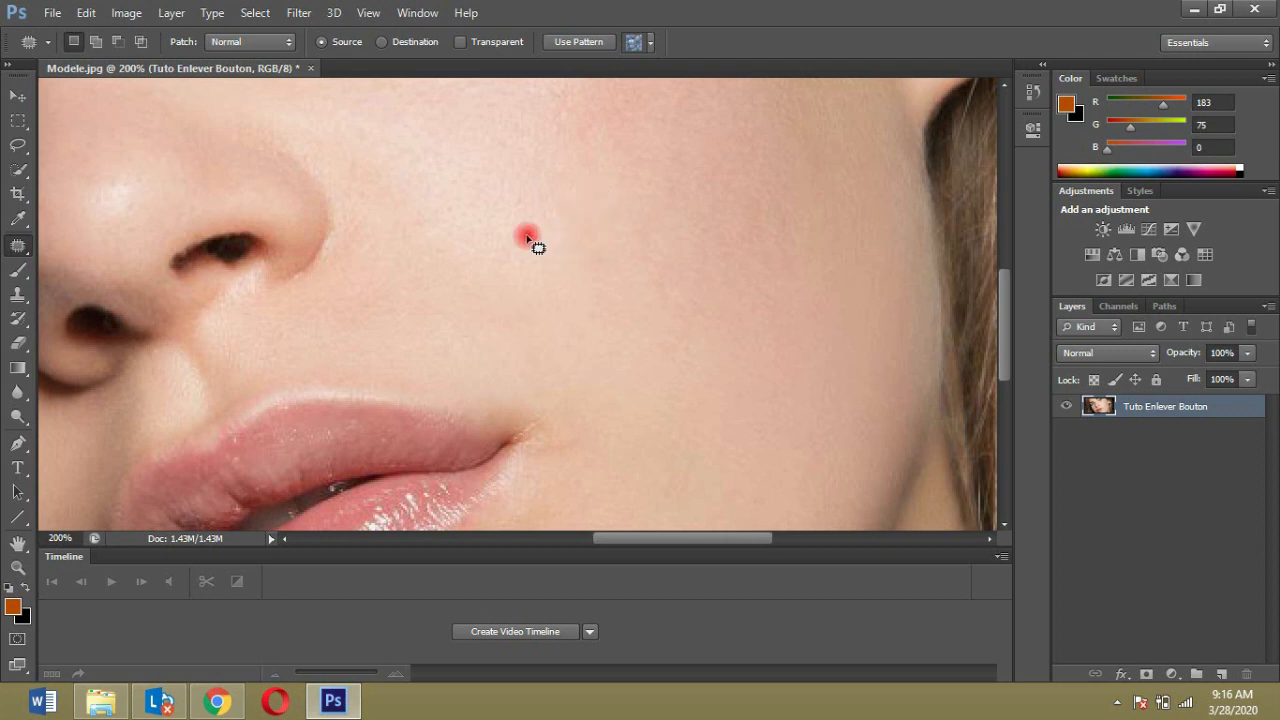
# Switch back to the Spot Healing Brush and heal the small spot on the lower cheek near the jawline
pyautogui.rightClick(20, 248)
pyautogui.click(62, 247)
pyautogui.scroll(-5, 486, 351)
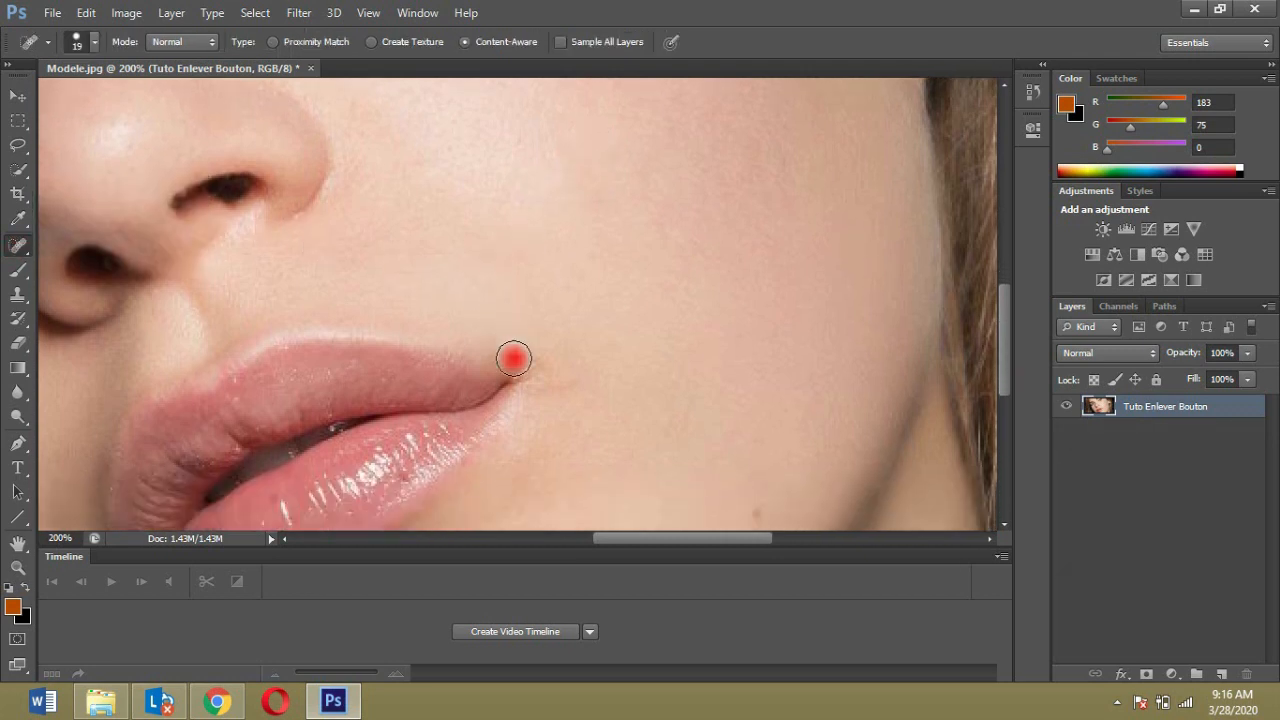
pyautogui.scroll(-2, 602, 383)
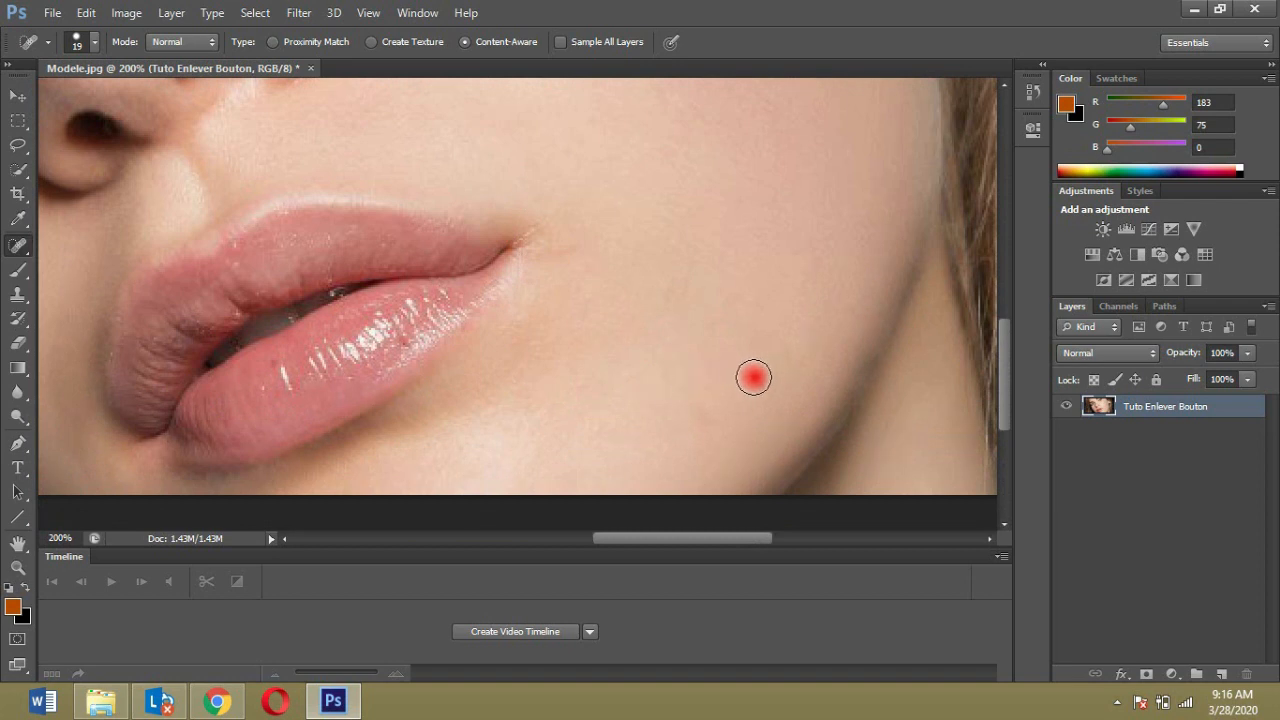
pyautogui.scroll(2, 680, 392)
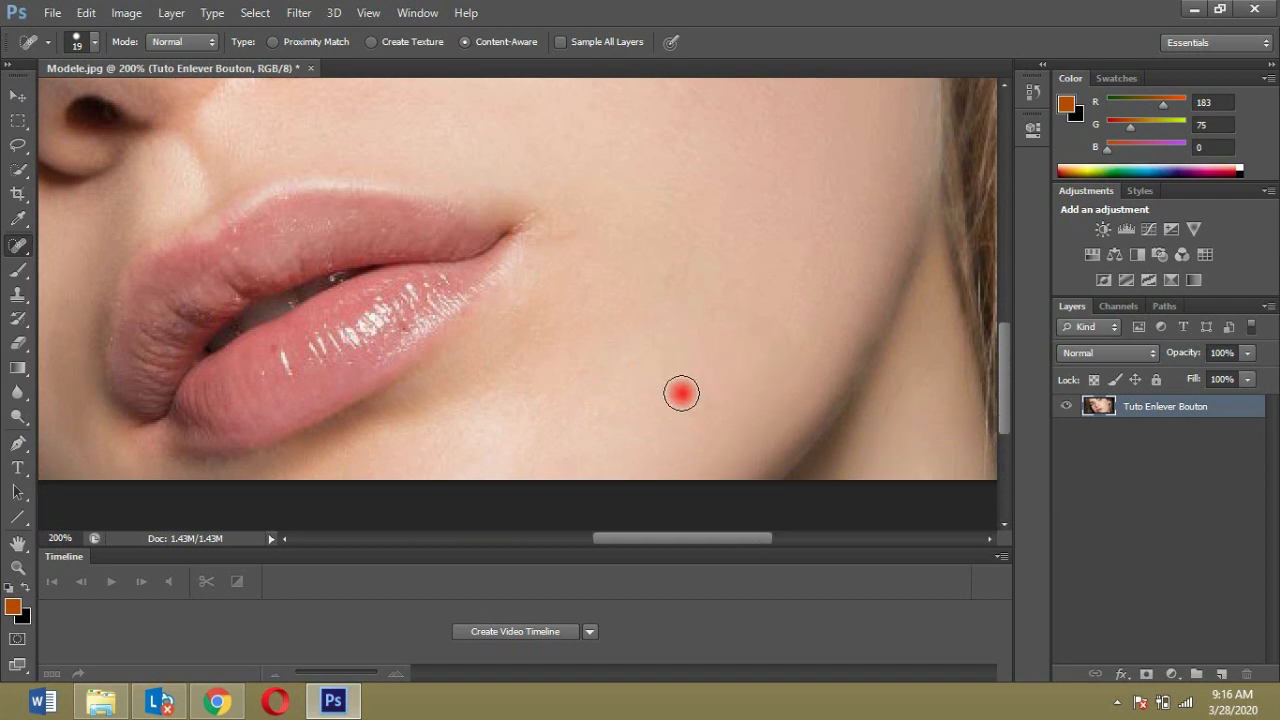
pyautogui.scroll(6, 680, 392)
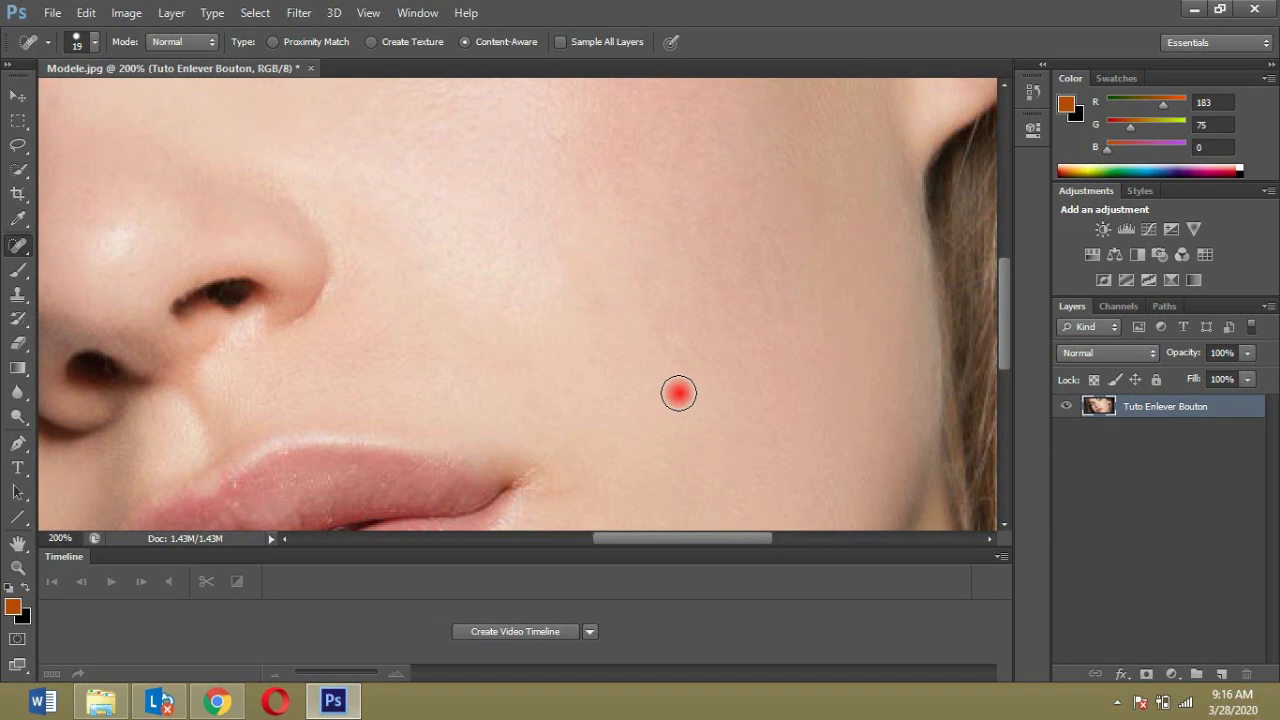
# Heal the faint blemishes on the forehead above the eyebrow nearest the hair with the Spot Healing Brush
pyautogui.hotkey('ctrl', '-')
pyautogui.hotkey('ctrl', '-')
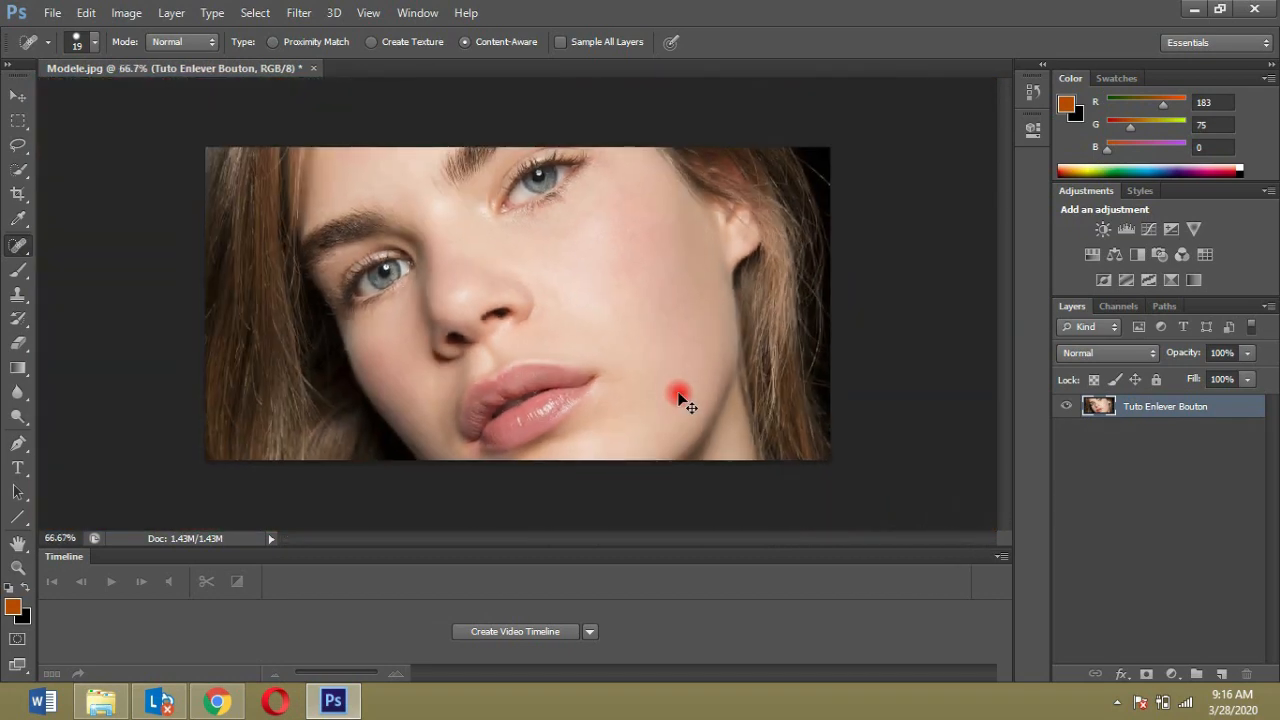
pyautogui.hotkey('ctrl', '+')
pyautogui.hotkey('ctrl', '+')
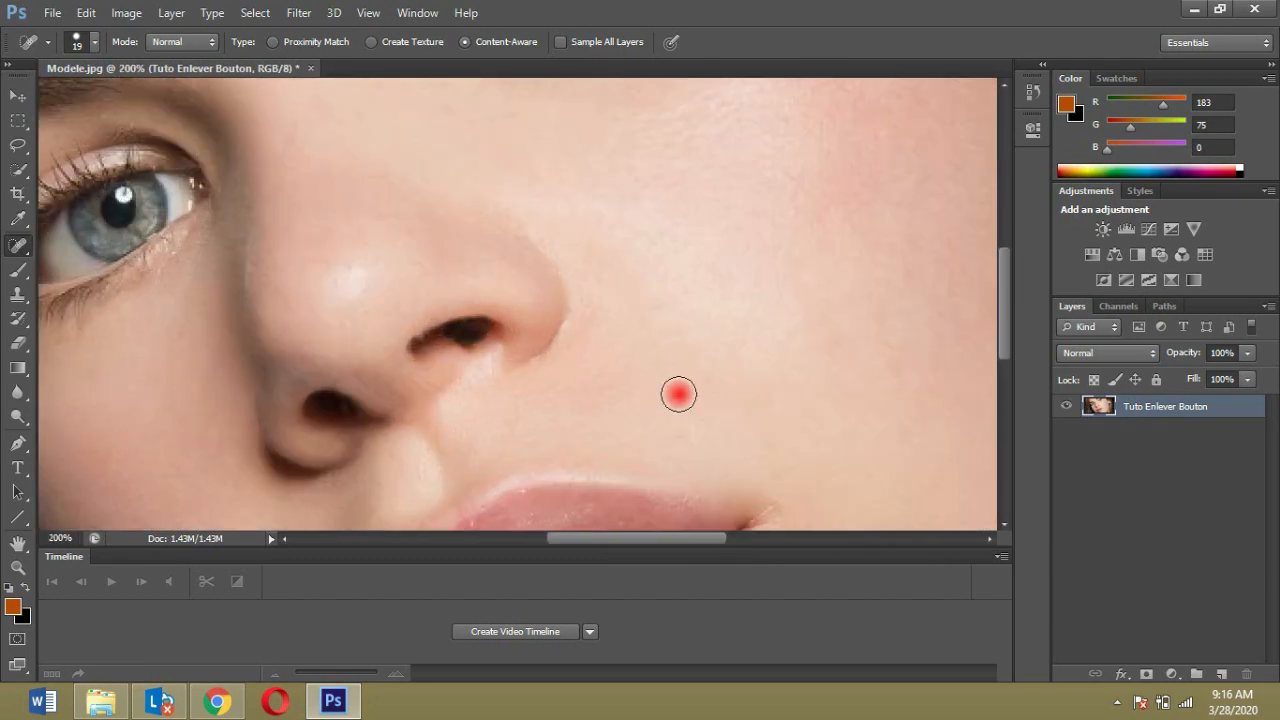
pyautogui.moveTo(654, 538); pyautogui.dragTo(600, 538)
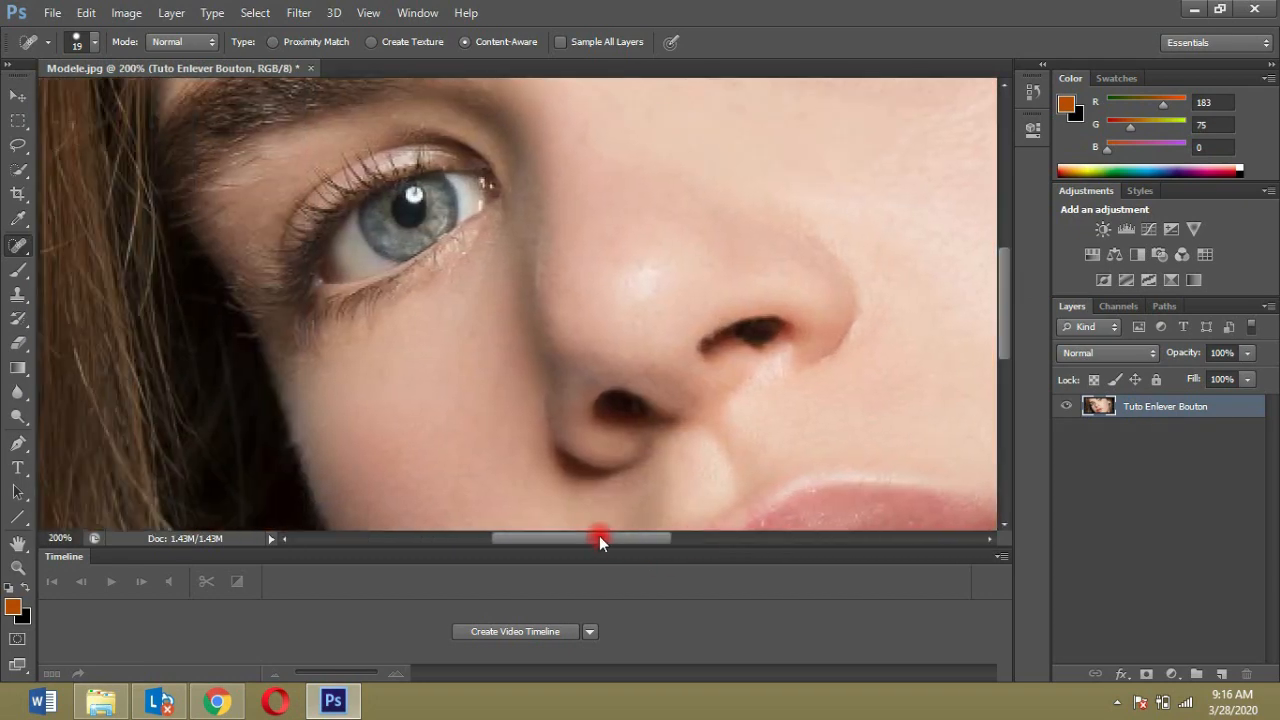
pyautogui.scroll(5, 634, 428)
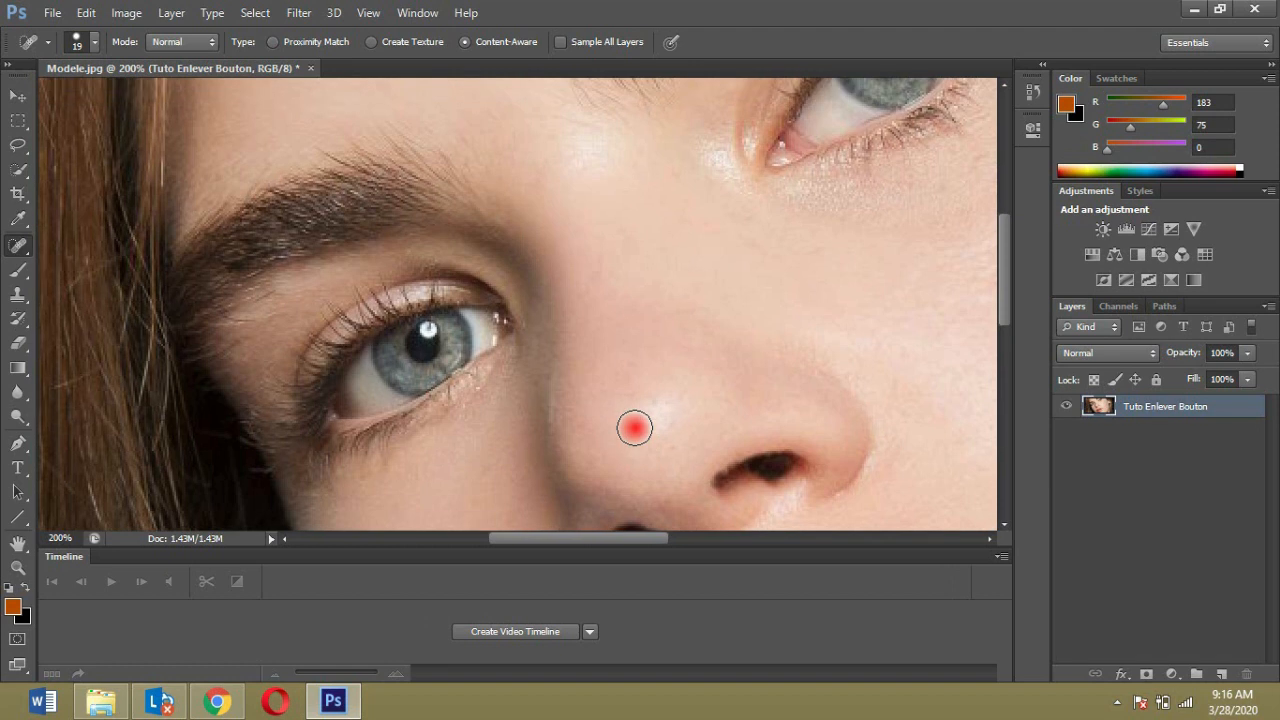
pyautogui.scroll(1, 634, 428)
pyautogui.scroll(1, 634, 428)
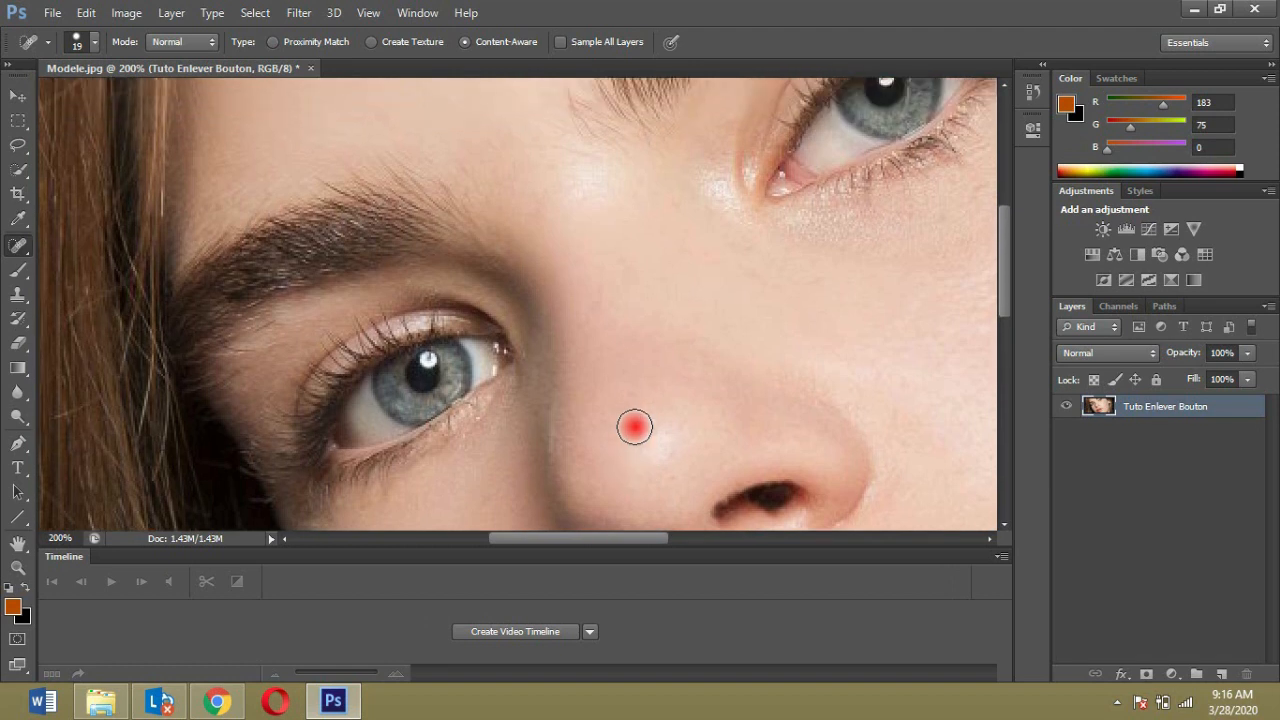
pyautogui.scroll(6, 634, 428)
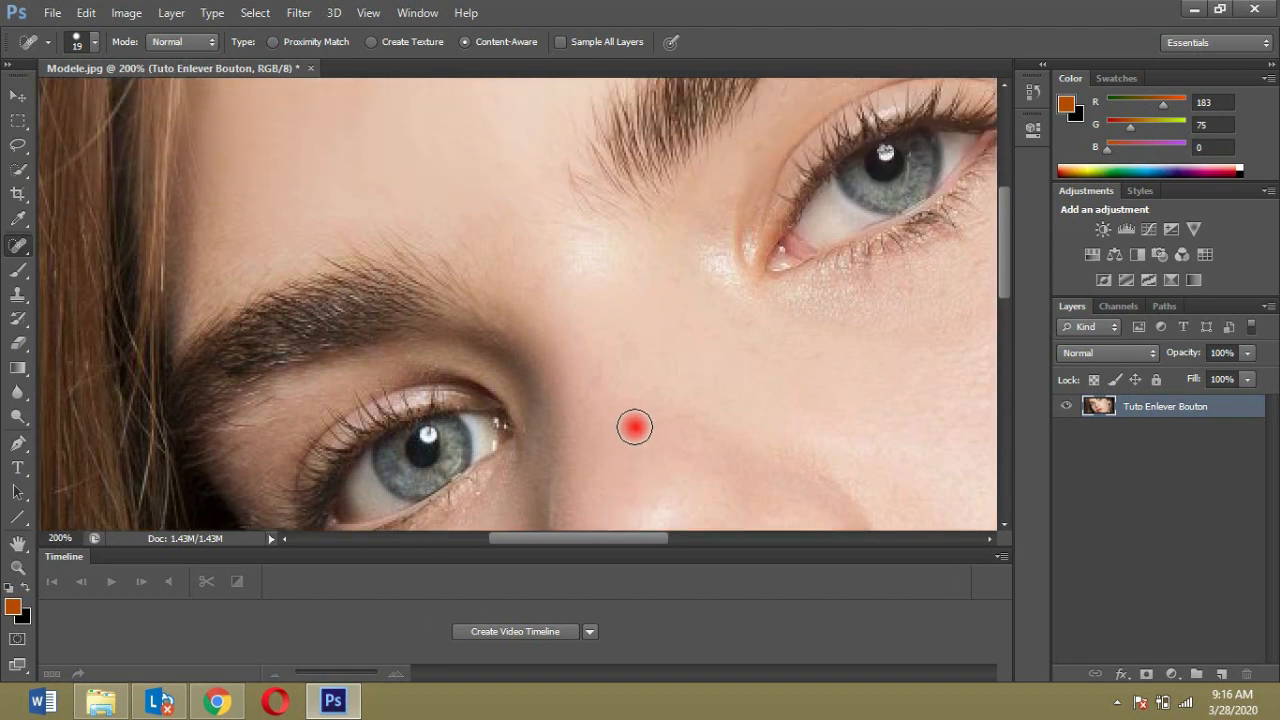
pyautogui.scroll(4, 634, 428)
pyautogui.click(460, 213)
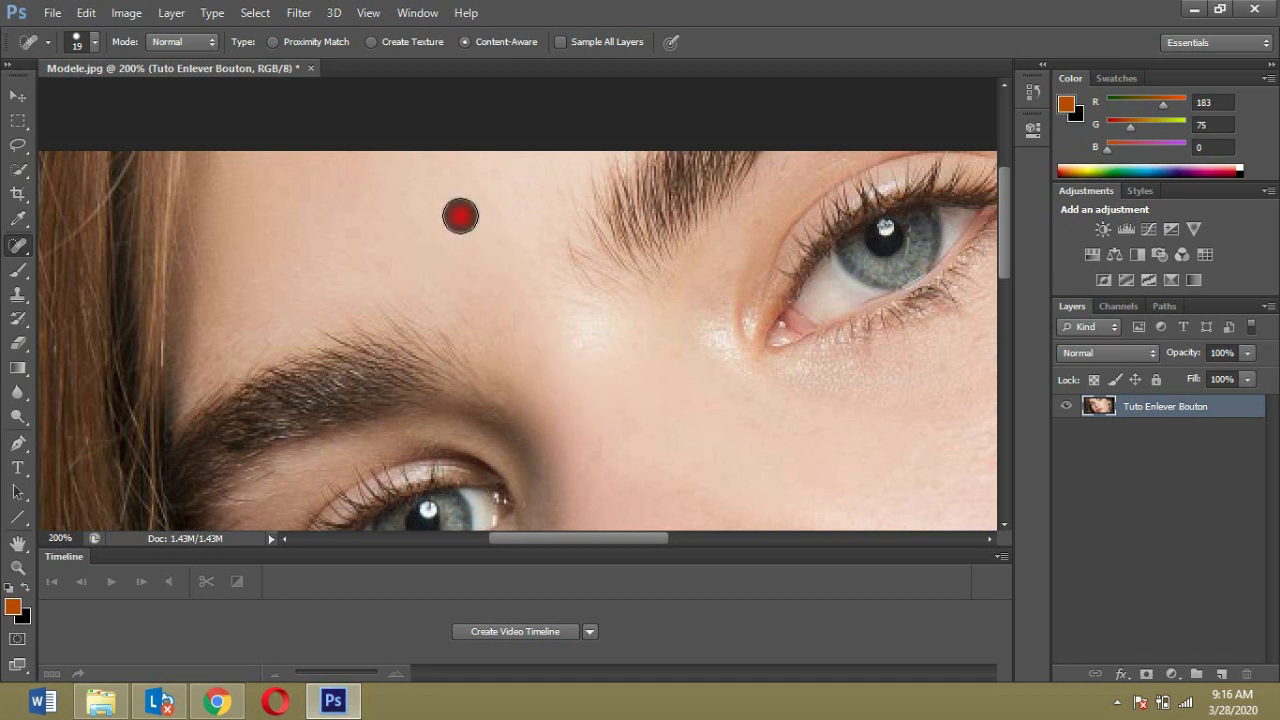
pyautogui.click(280, 186)
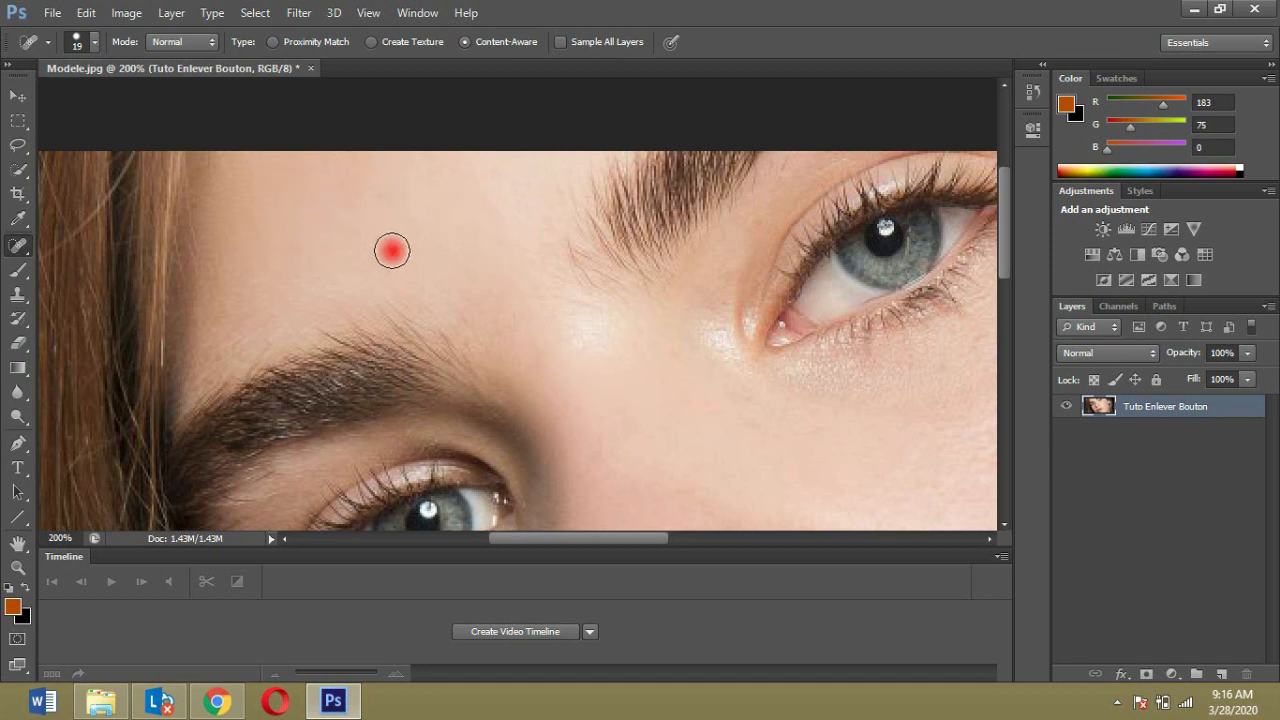
# Heal the faint pinkish spot on the bridge of the nose with the Spot Healing Brush
pyautogui.scroll(-3, 420, 252)
pyautogui.scroll(-5, 435, 253)
pyautogui.click(673, 263)
# Examine the nose, cheek, lips and chin down to the image's lower edge for remaining blemishes
pyautogui.scroll(-9, 671, 278)
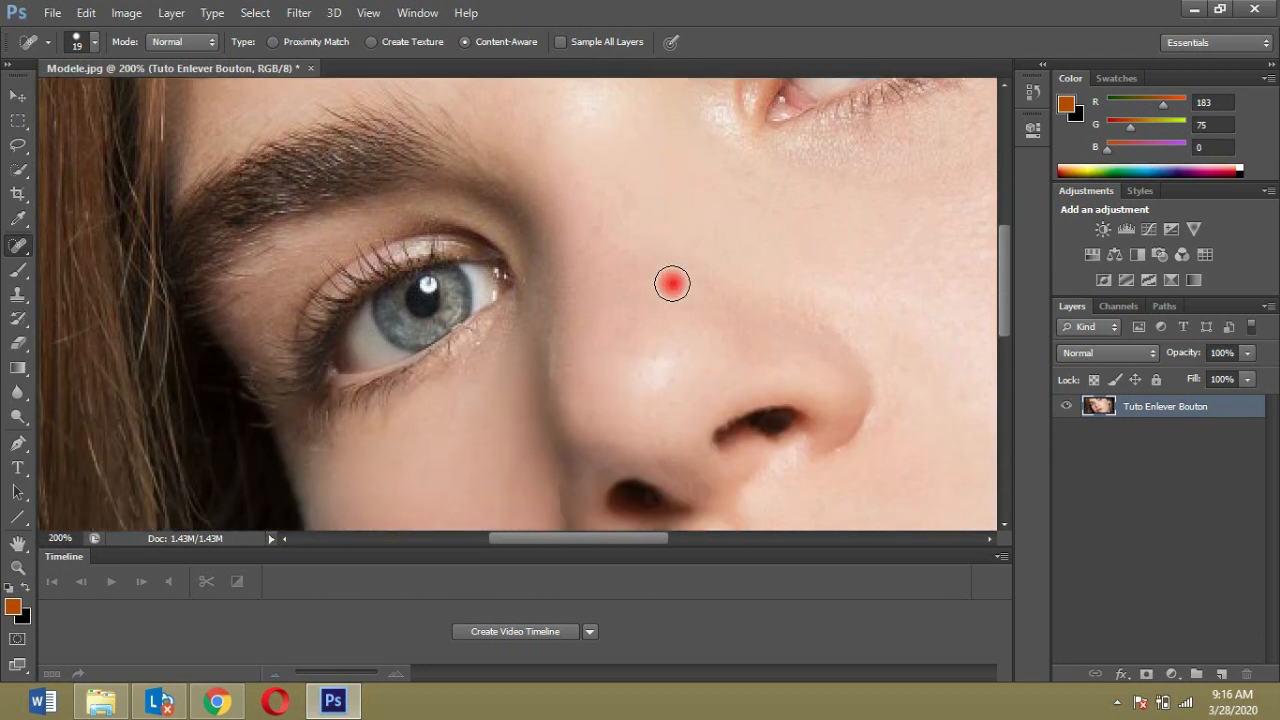
pyautogui.scroll(-5, 672, 284)
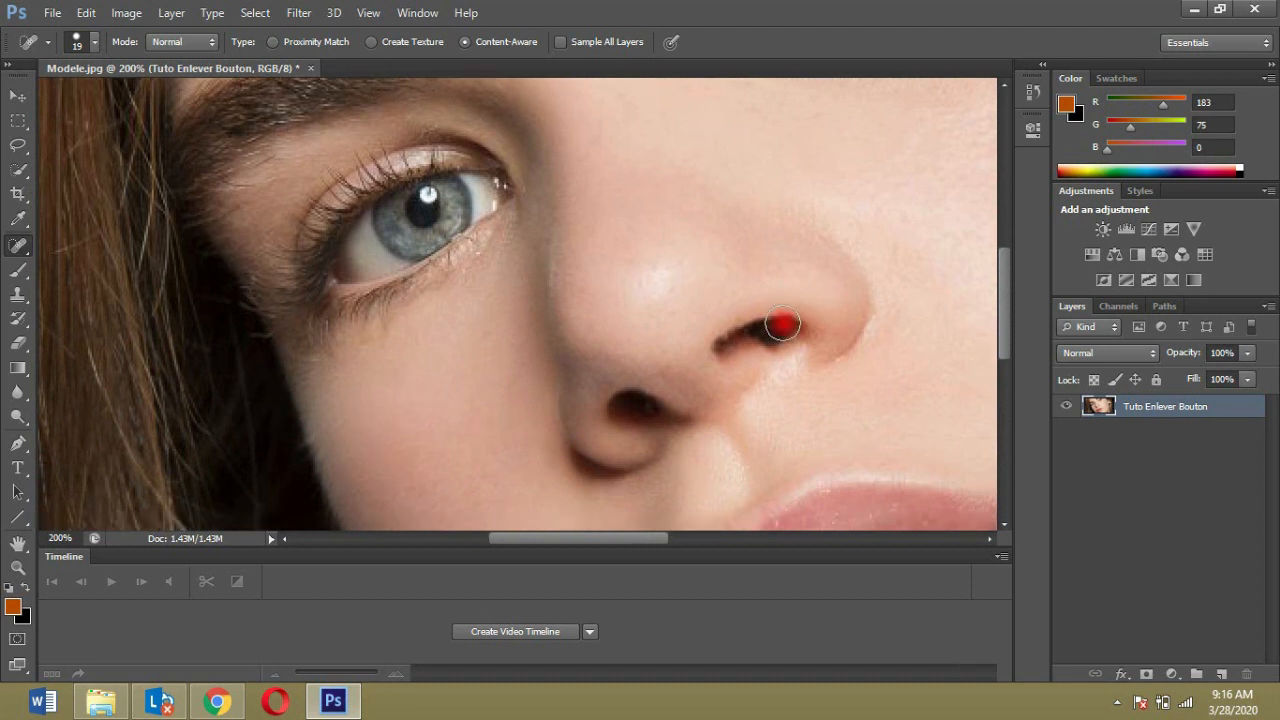
pyautogui.scroll(-9, 737, 321)
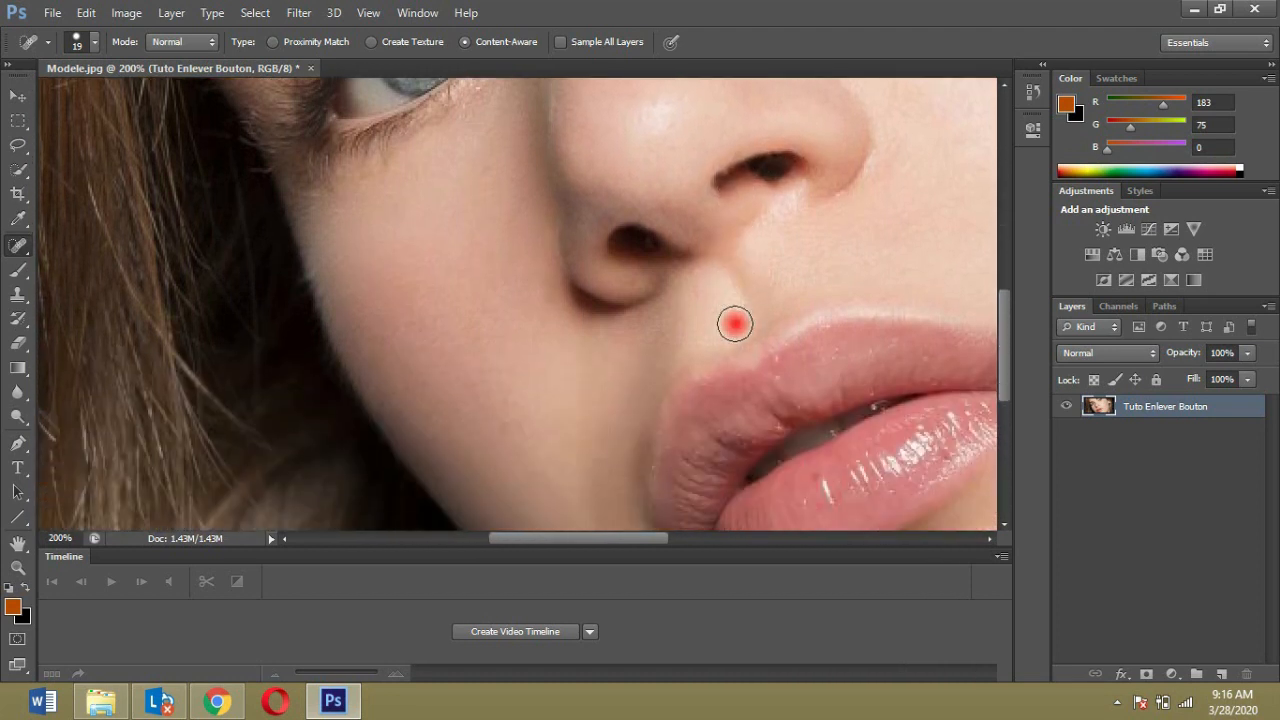
pyautogui.scroll(-6, 735, 323)
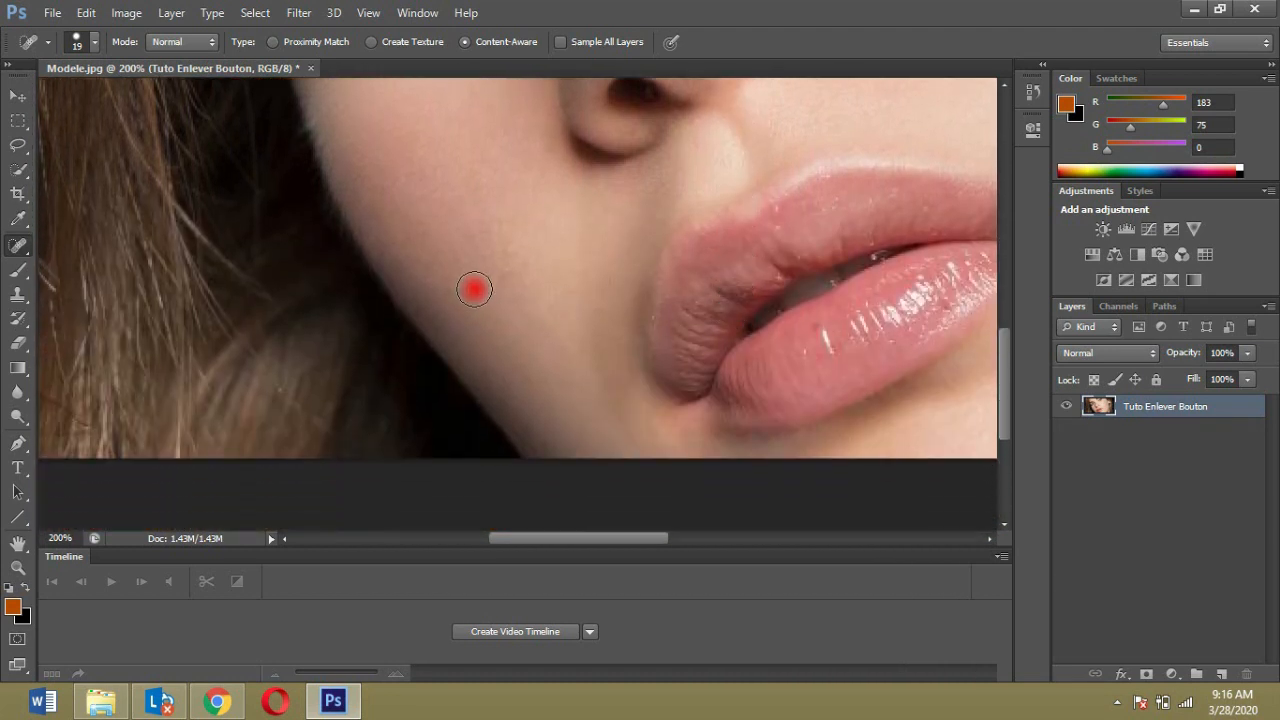
pyautogui.scroll(-5, 574, 283)
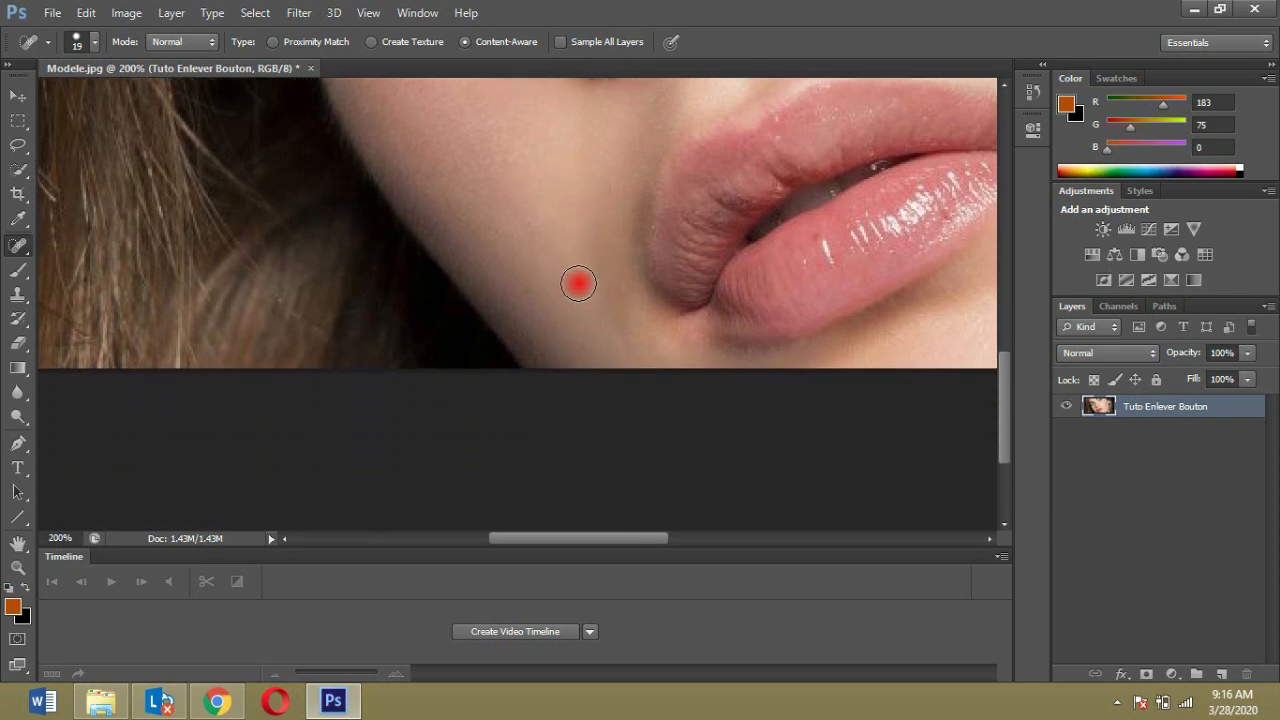
pyautogui.scroll(2, 577, 283)
pyautogui.scroll(10, 616, 287)
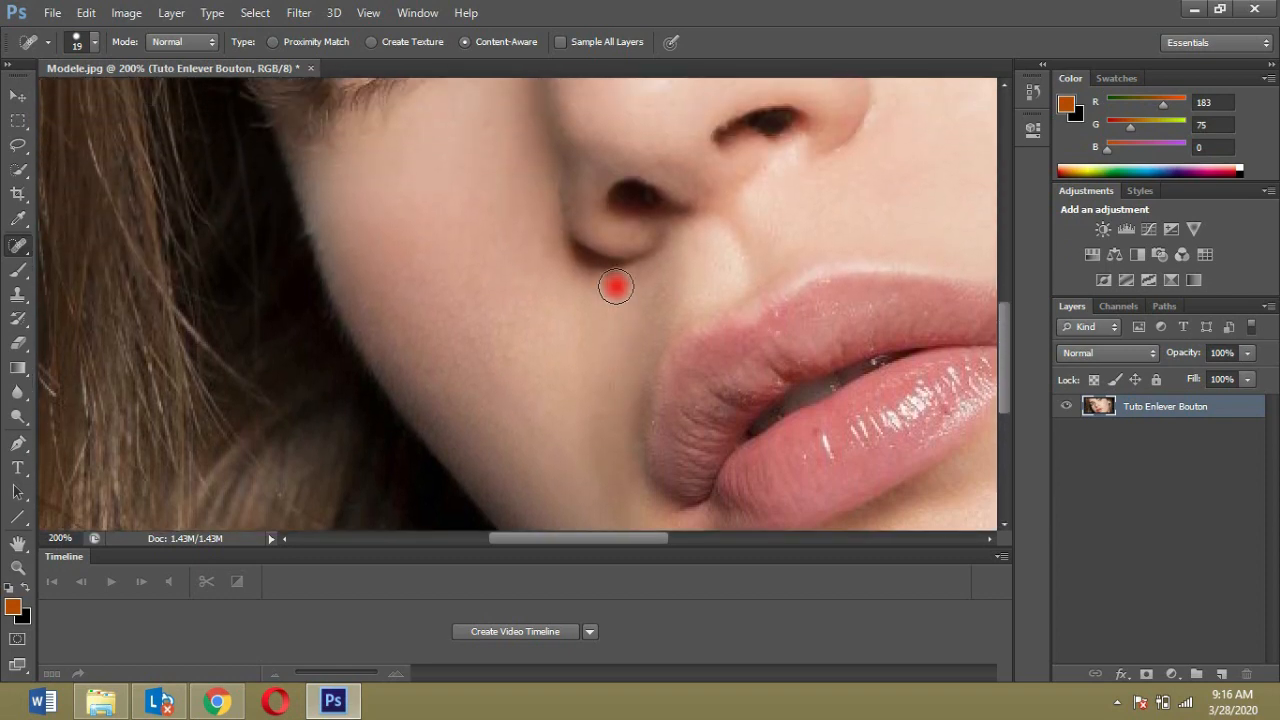
pyautogui.scroll(-3, 616, 288)
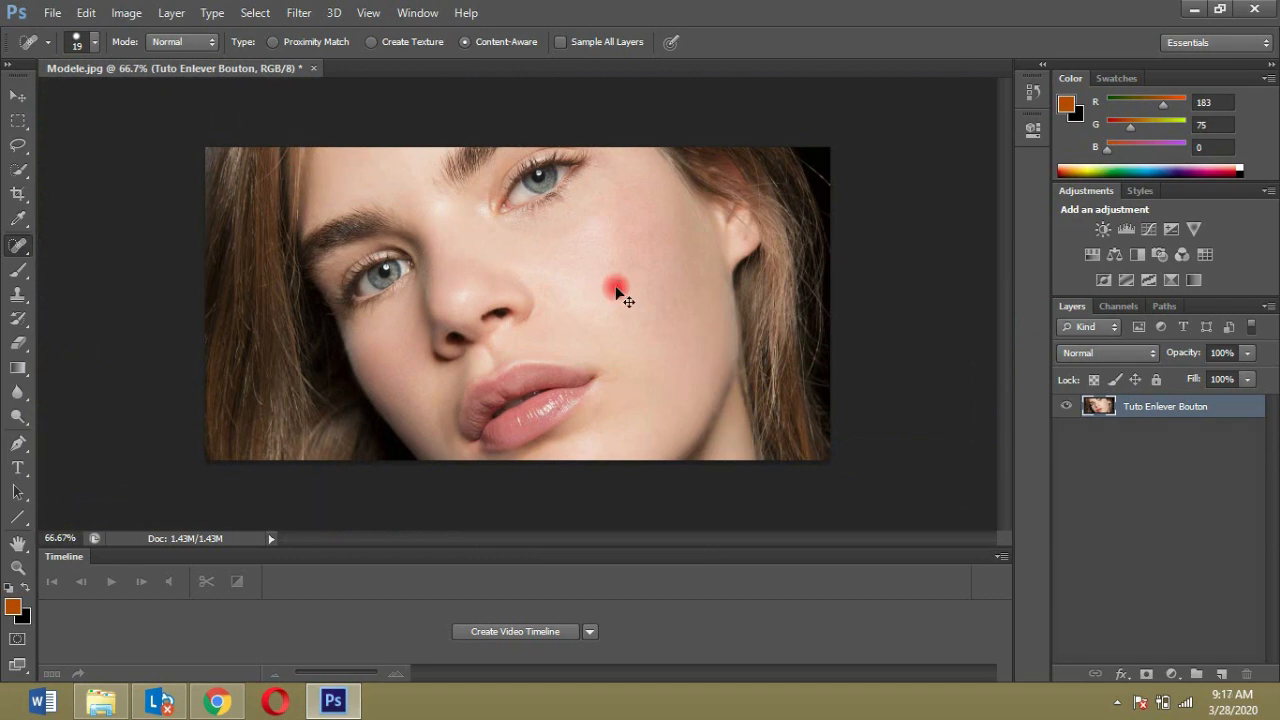
# Heal the faint marks on the side of the nose below the inner eye corner with the Spot Healing Brush
pyautogui.scroll(2, 617, 292)
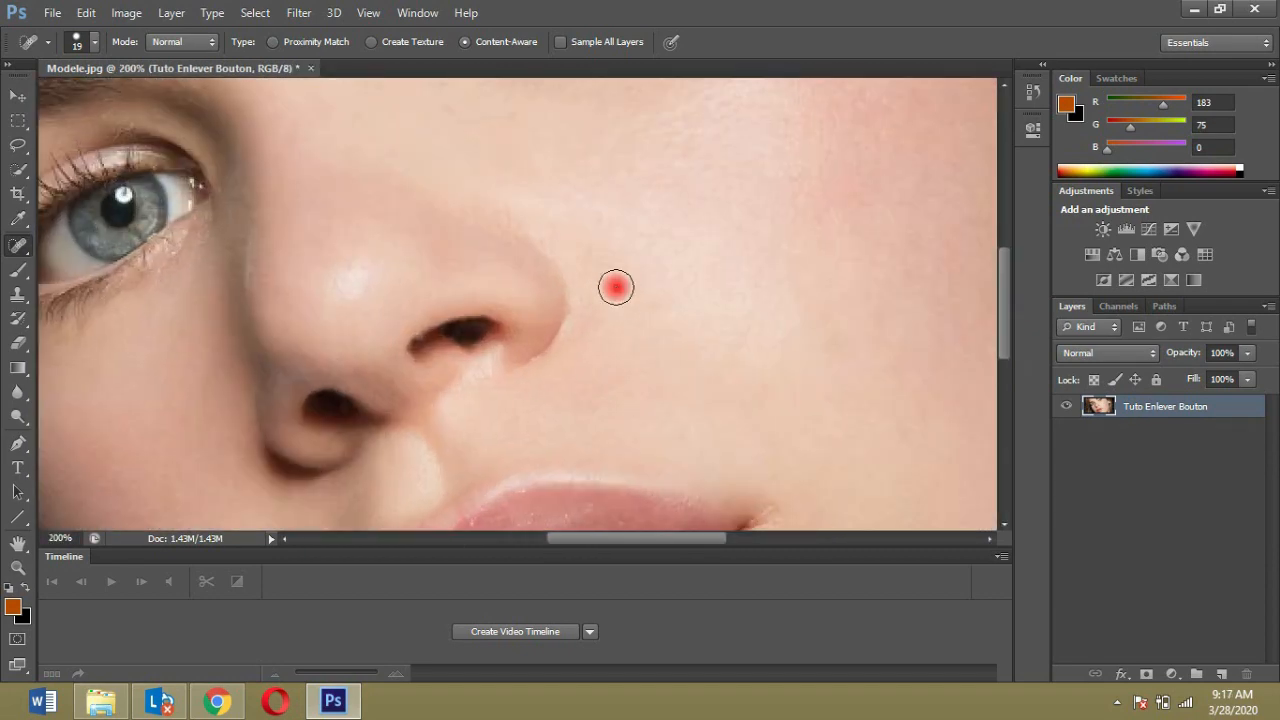
pyautogui.scroll(5, 616, 287)
pyautogui.moveTo(446, 204); pyautogui.dragTo(500, 206)
pyautogui.click(503, 205)
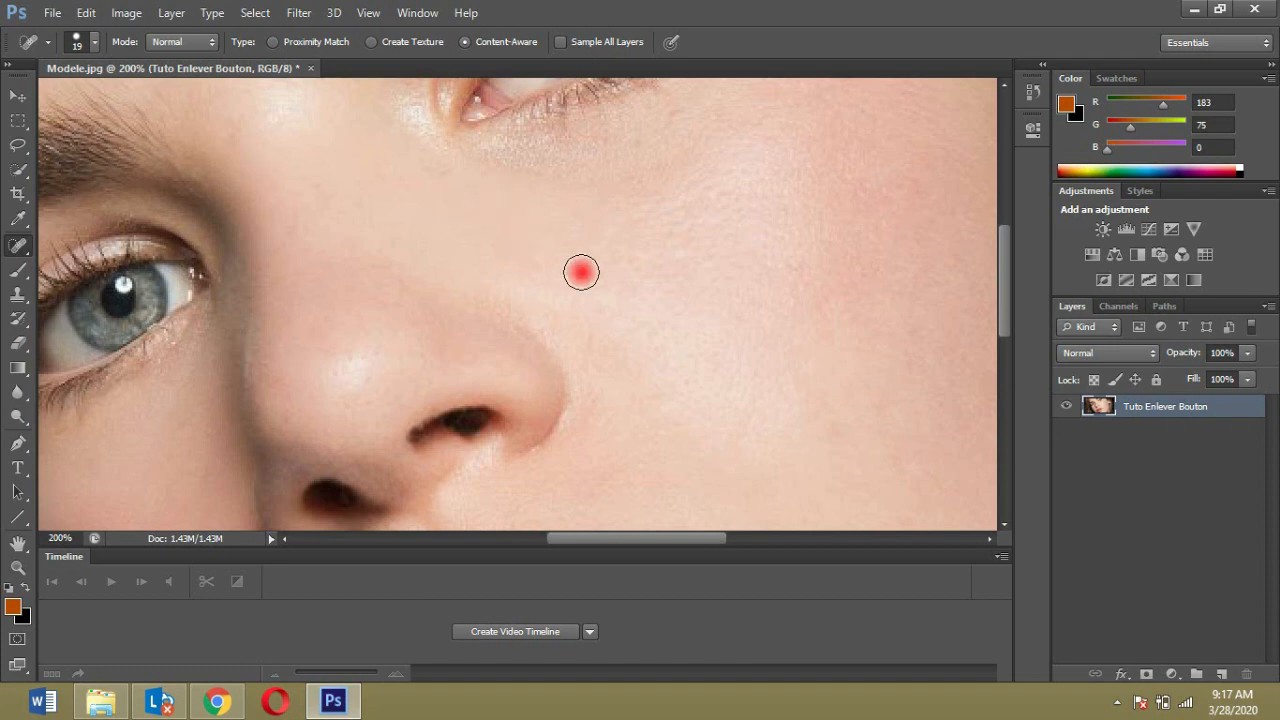
pyautogui.scroll(-2, 581, 272)
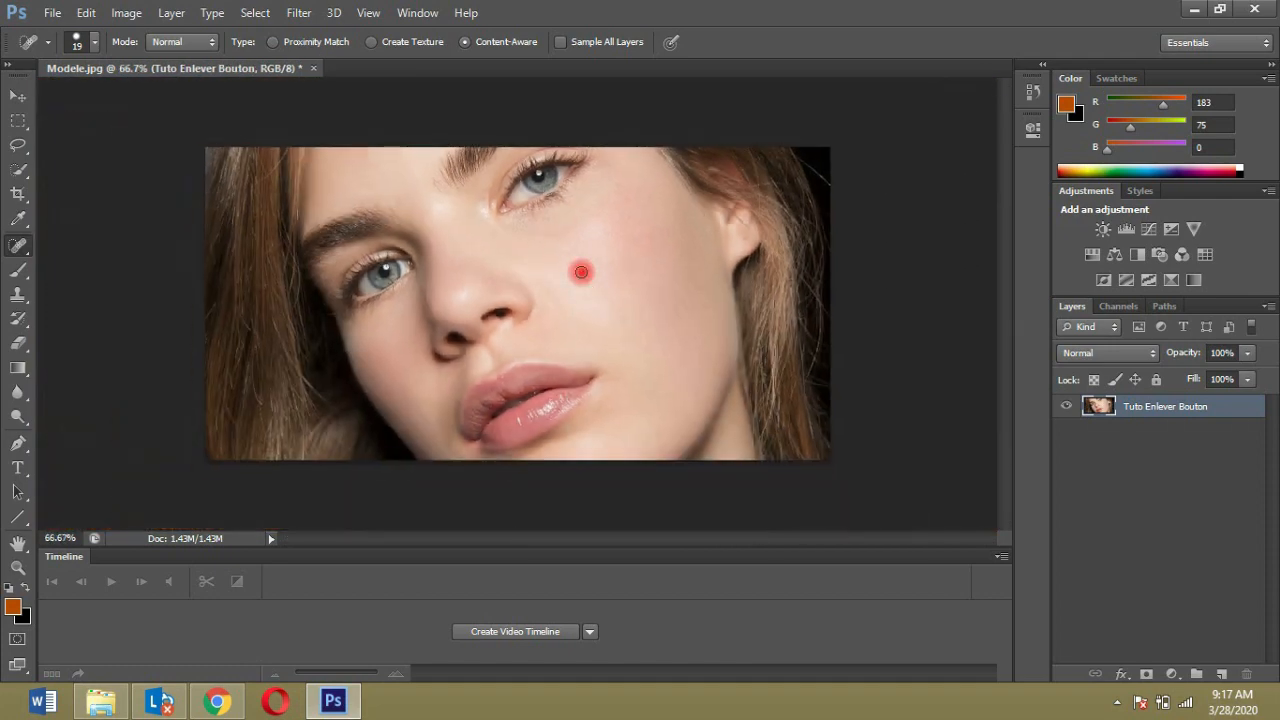
# Begin saving the retouched portrait as a copy on the Desktop, with PNG as the file format
pyautogui.click(54, 14)
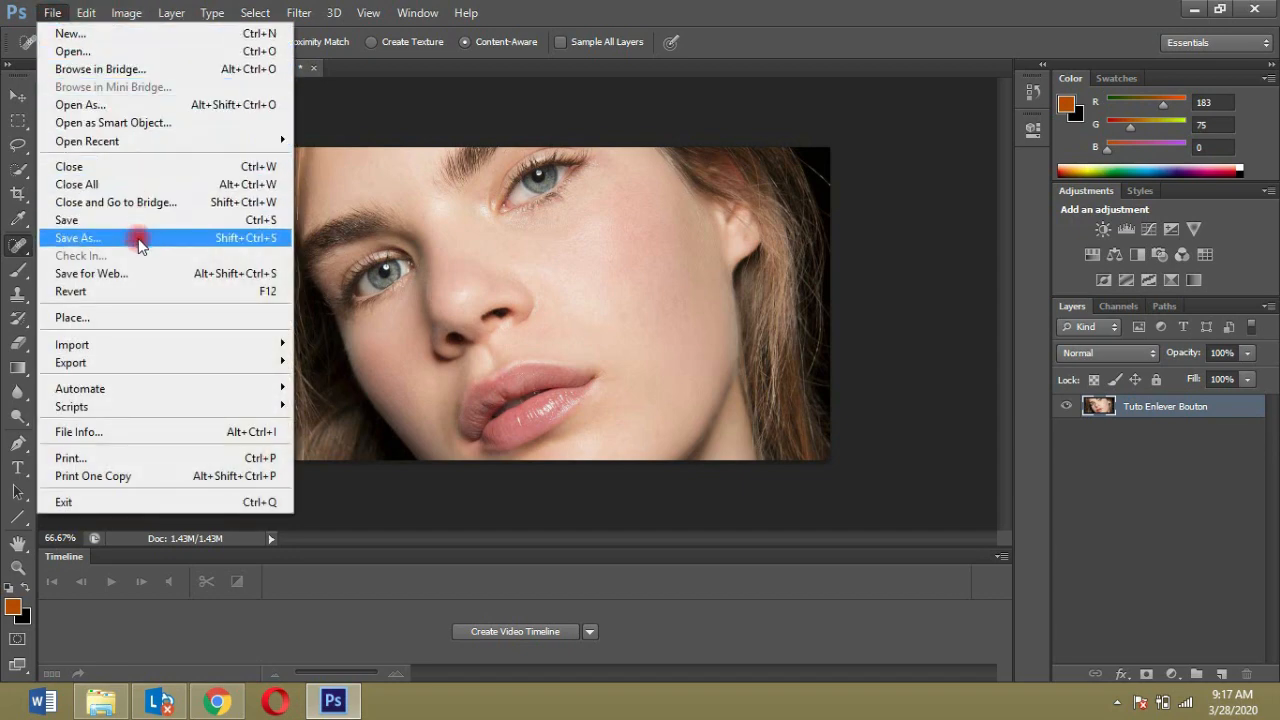
pyautogui.click(140, 245)
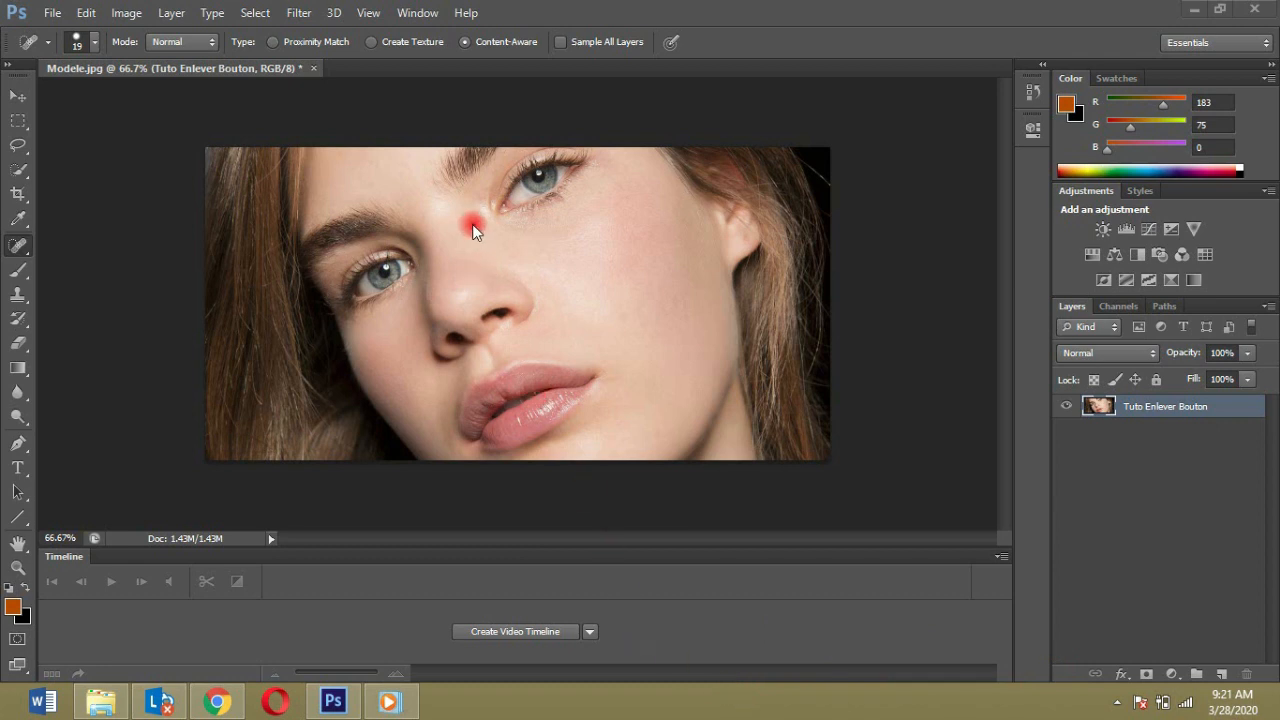
pyautogui.click(60, 18)
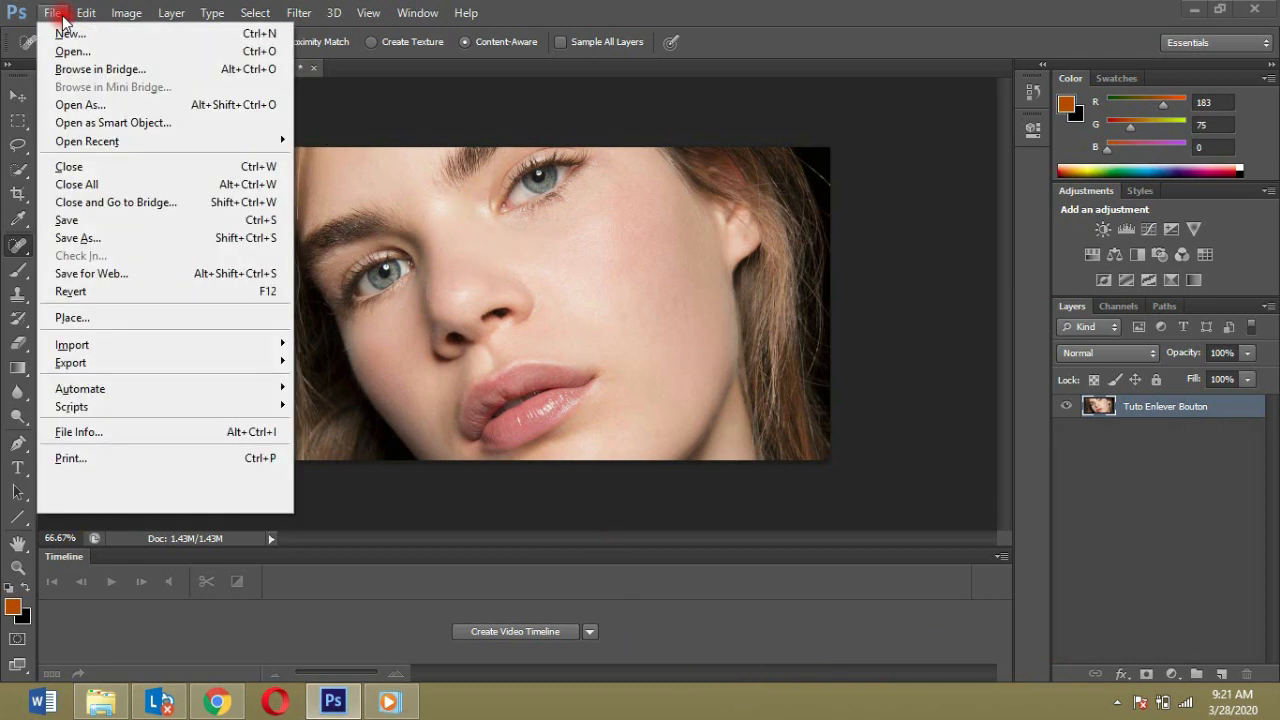
pyautogui.click(98, 240)
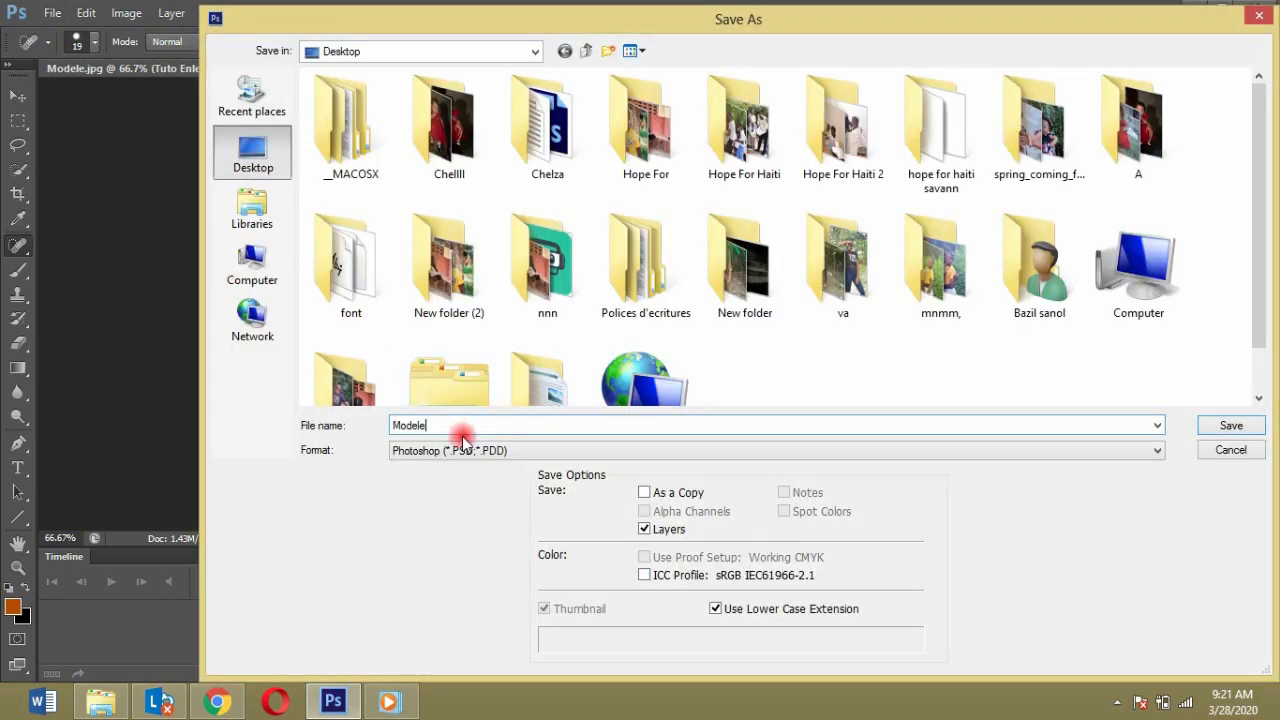
pyautogui.click(463, 450)
pyautogui.click(445, 394)
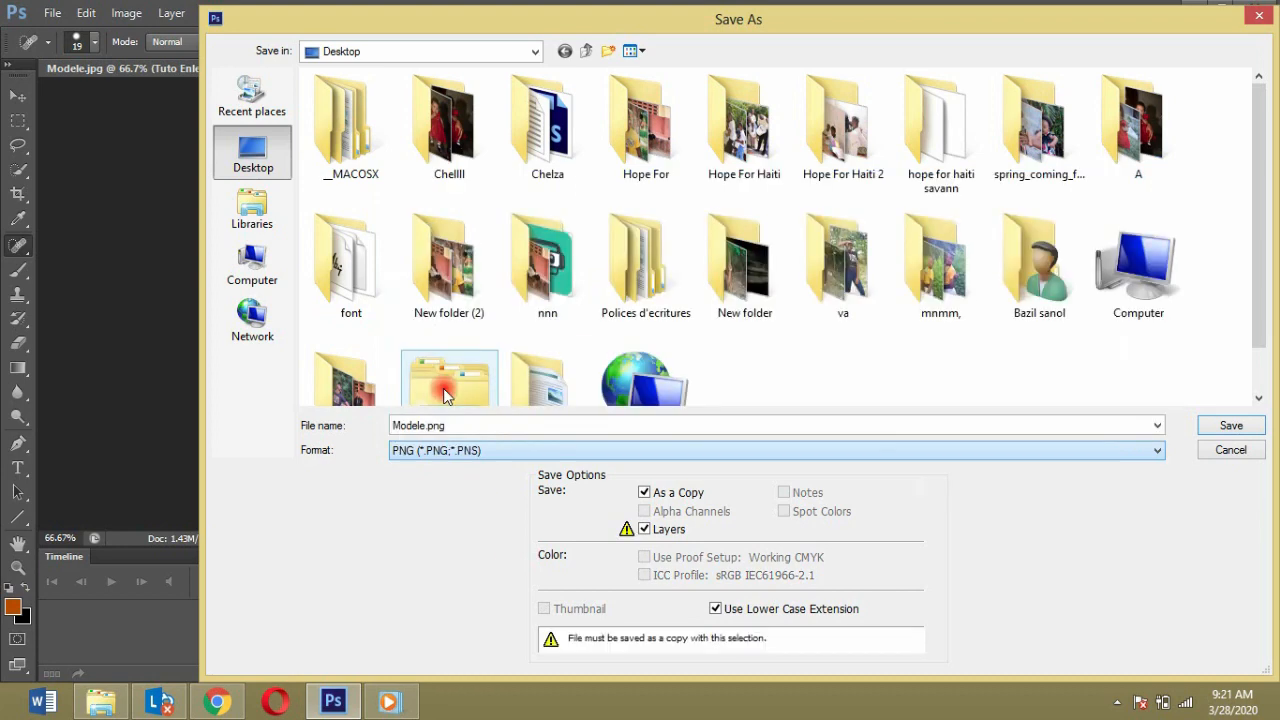
# Name the PNG copy Modele4, save it and accept the PNG options
pyautogui.doubleClick(452, 425)
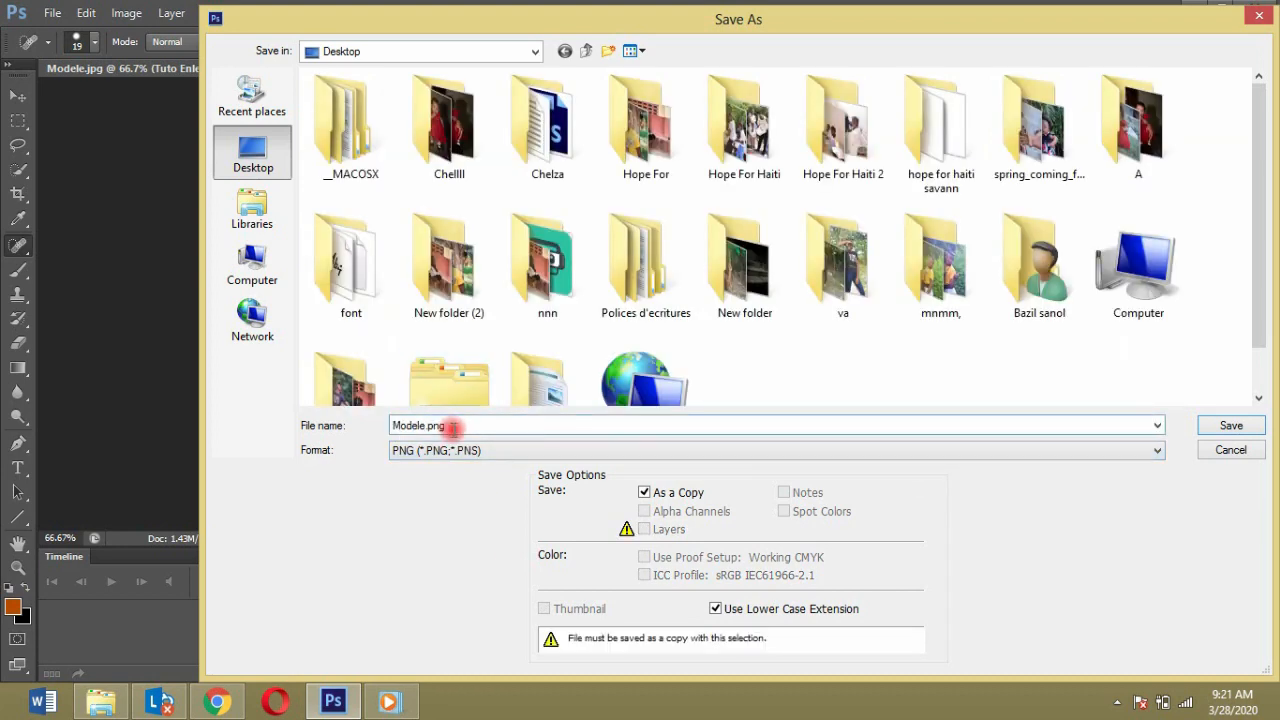
pyautogui.press('BackSpace')
pyautogui.press('BackSpace')
pyautogui.press('BackSpace')
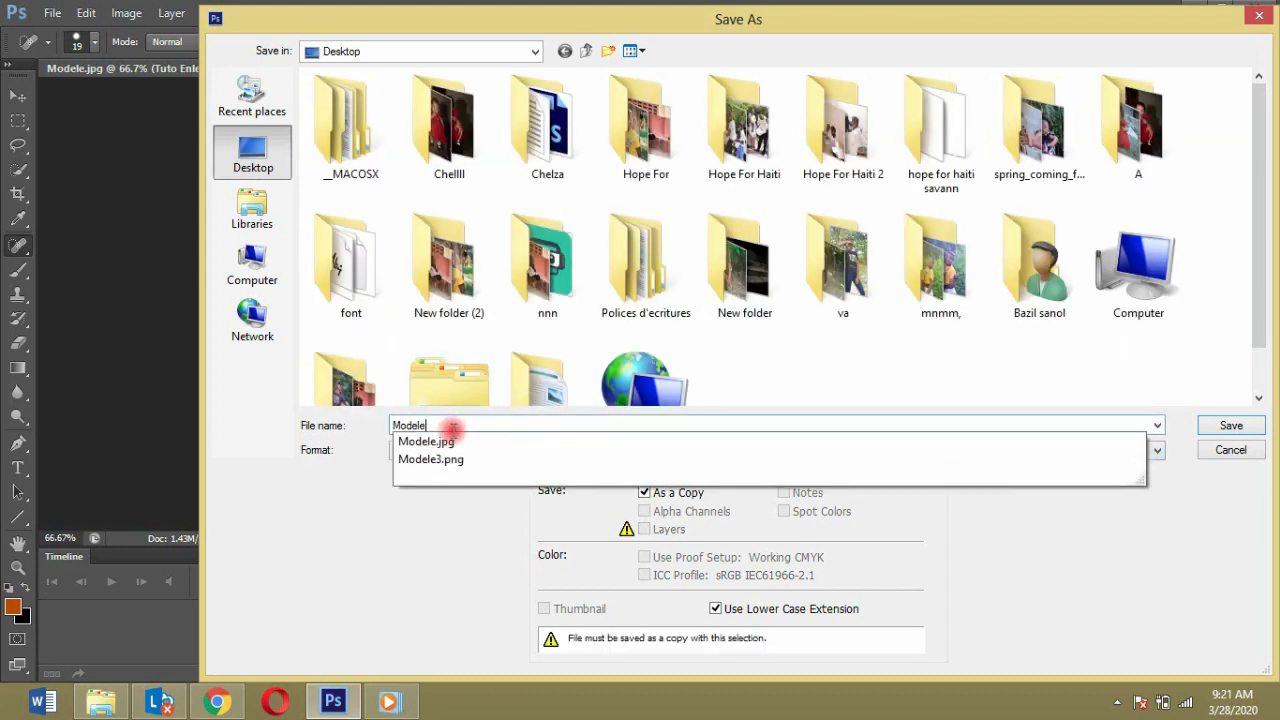
pyautogui.write('4')
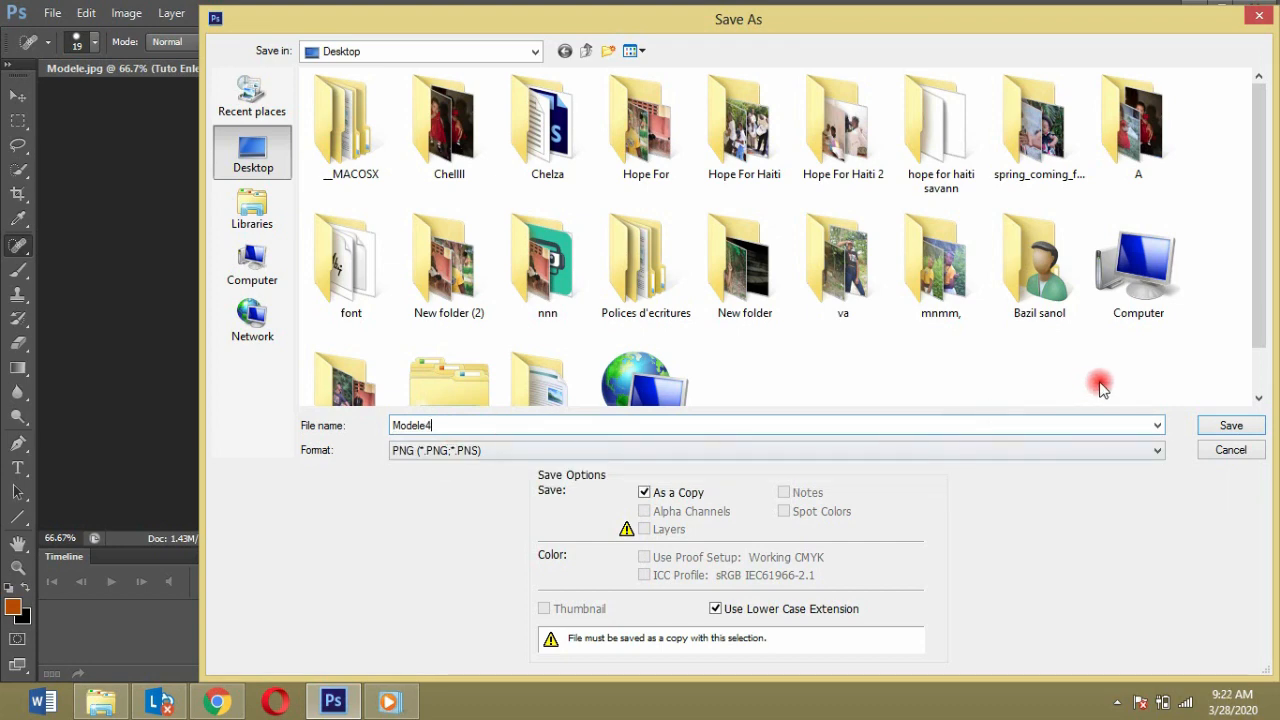
pyautogui.click(1231, 425)
pyautogui.click(728, 218)
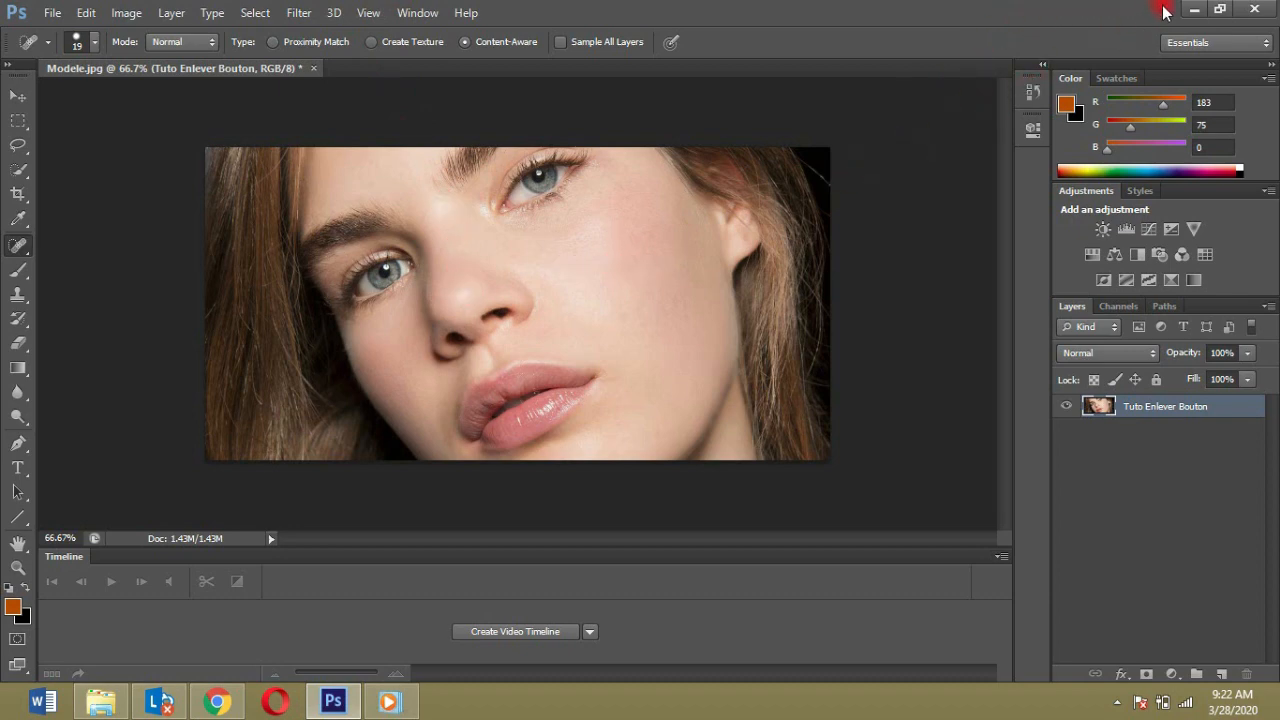
# Open the original Modele image from the desktop in Windows Photo Viewer and inspect the cheek moles up close
pyautogui.click(1194, 9)
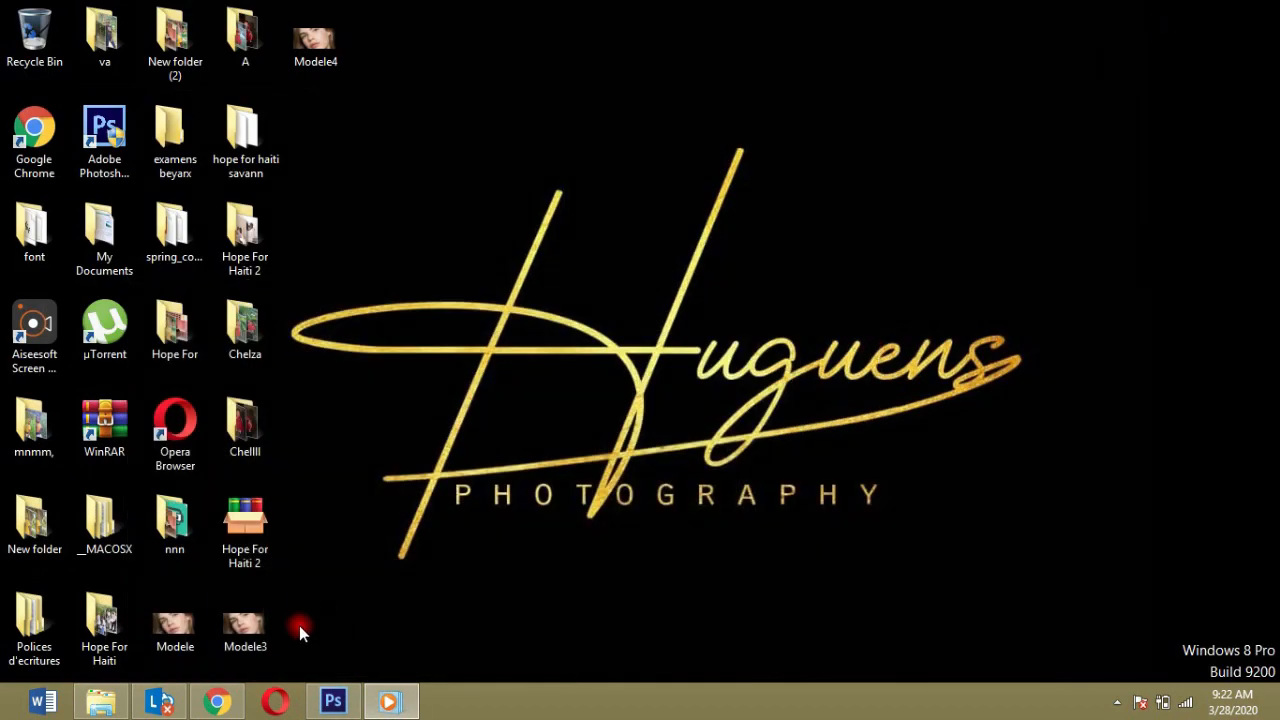
pyautogui.doubleClick(188, 636)
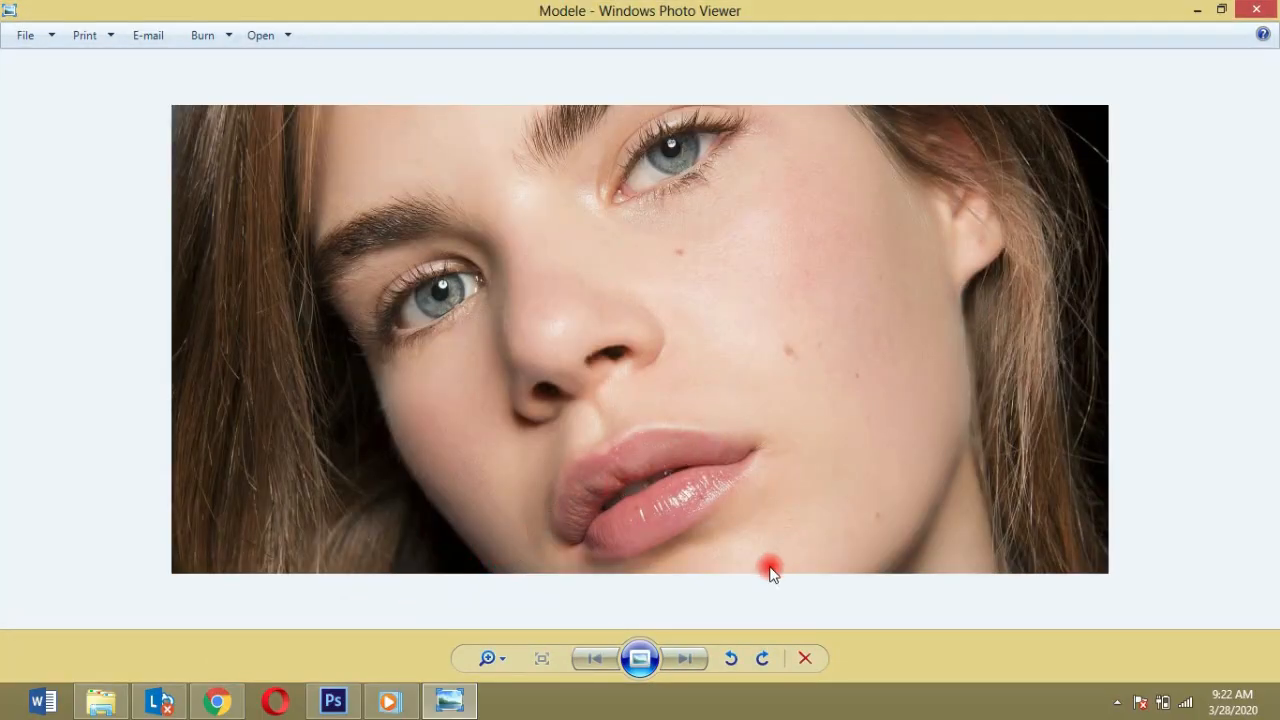
pyautogui.click(687, 658)
pyautogui.click(592, 658)
pyautogui.scroll(4, 716, 485)
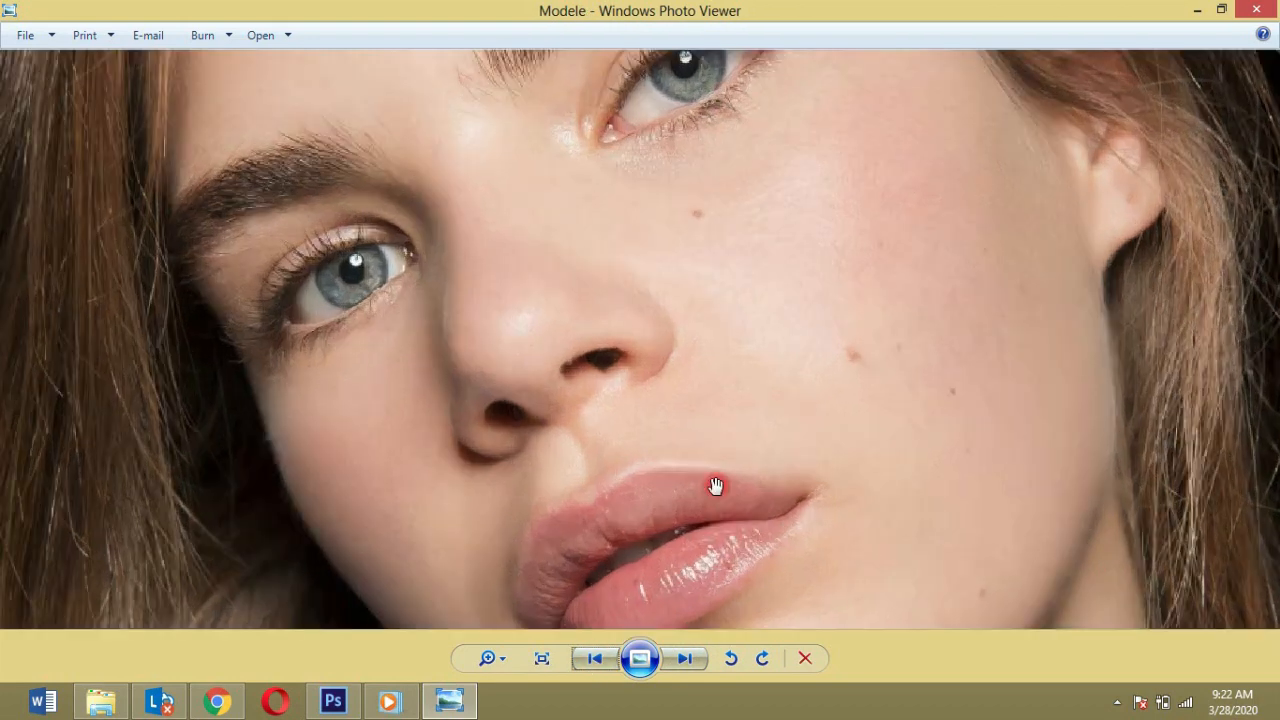
# Compare the retouched Modele3 image with the original Modele image in the viewer, and minimize the viewer
pyautogui.click(686, 659)
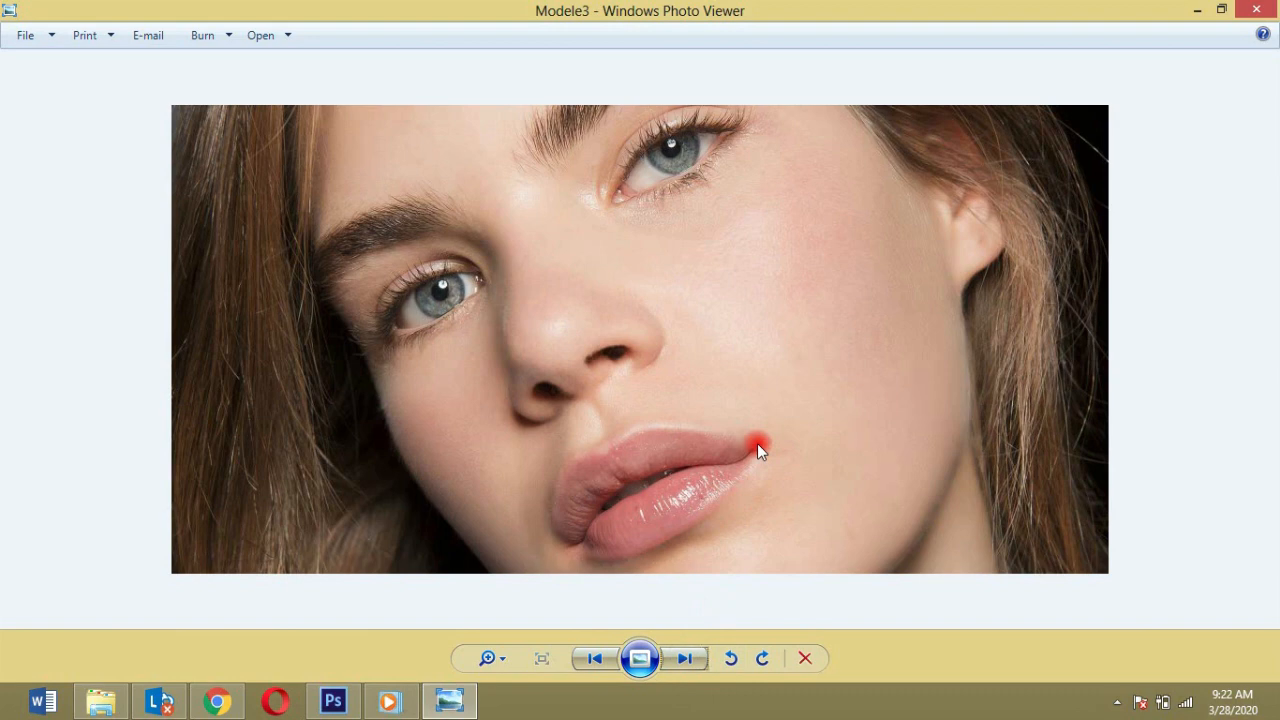
pyautogui.scroll(3, 757, 443)
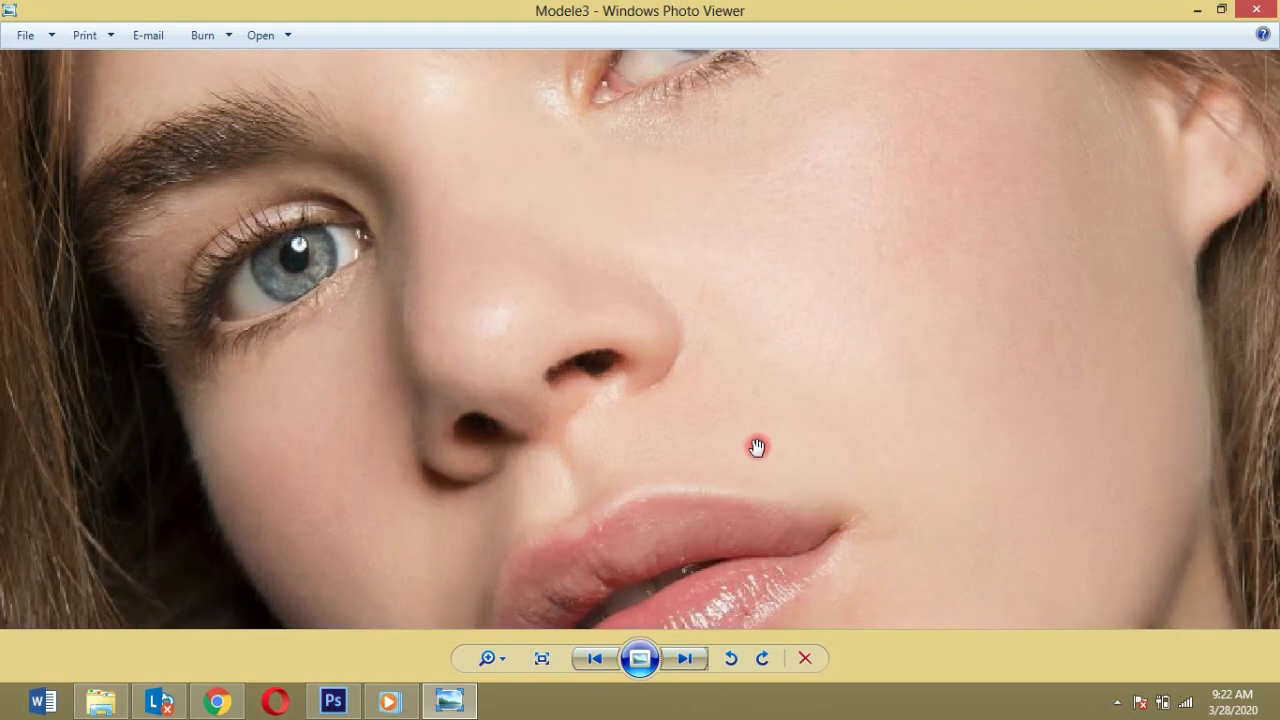
pyautogui.click(594, 658)
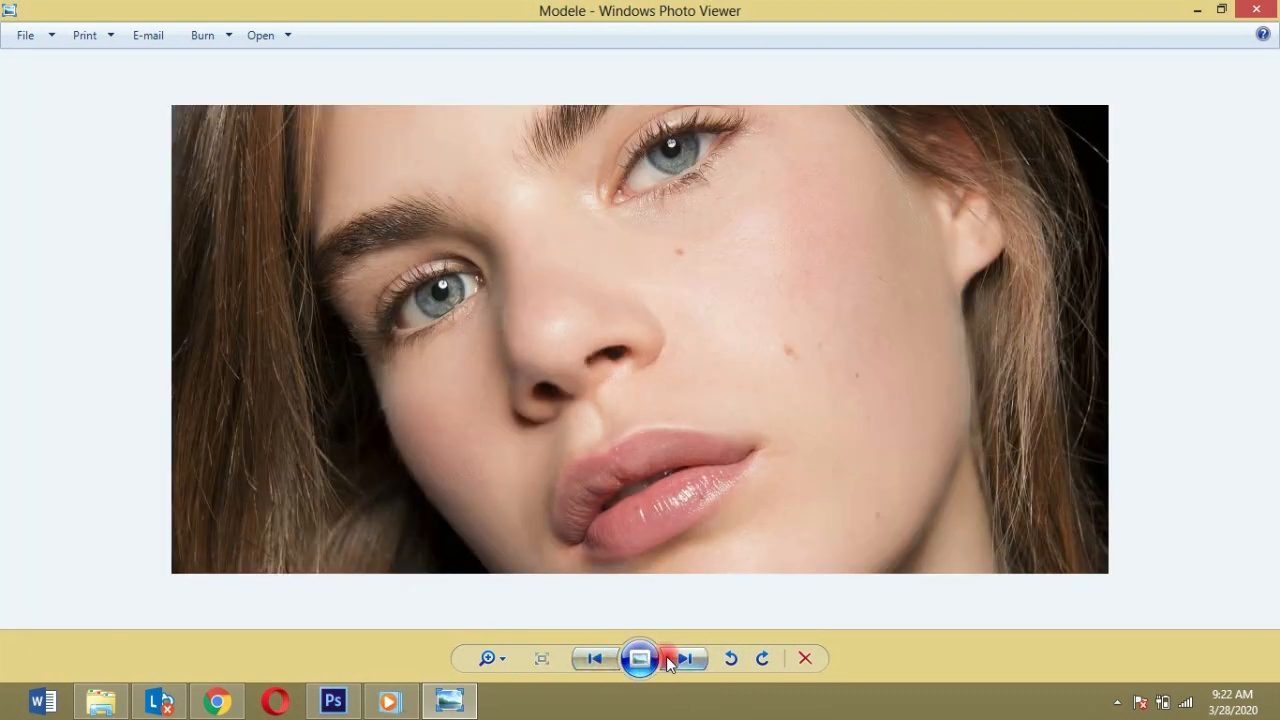
pyautogui.click(678, 660)
pyautogui.click(603, 660)
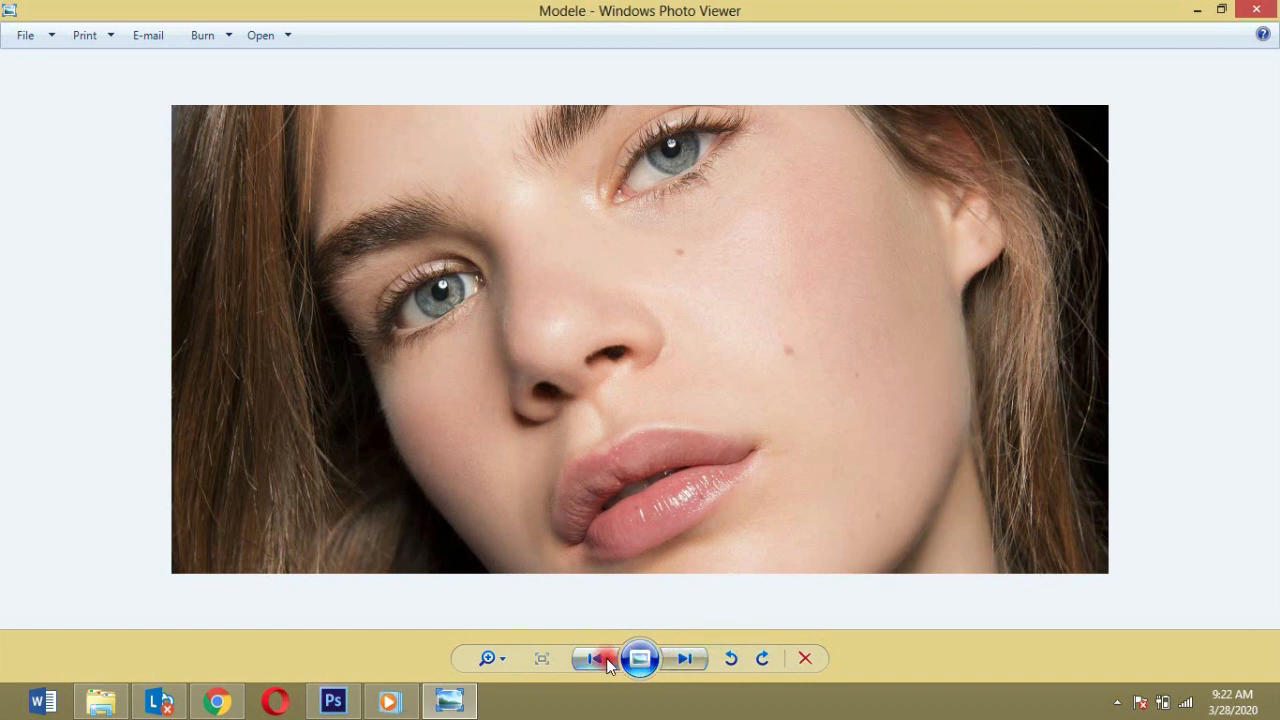
pyautogui.click(678, 660)
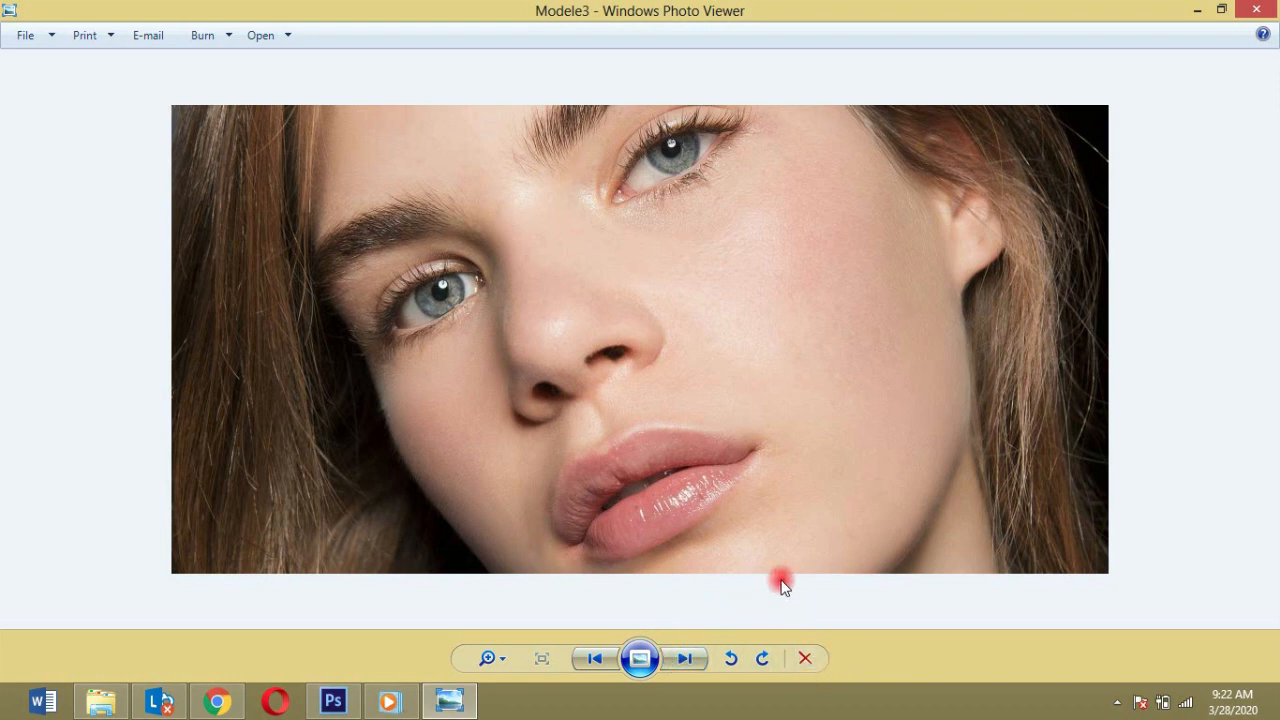
pyautogui.click(1196, 10)
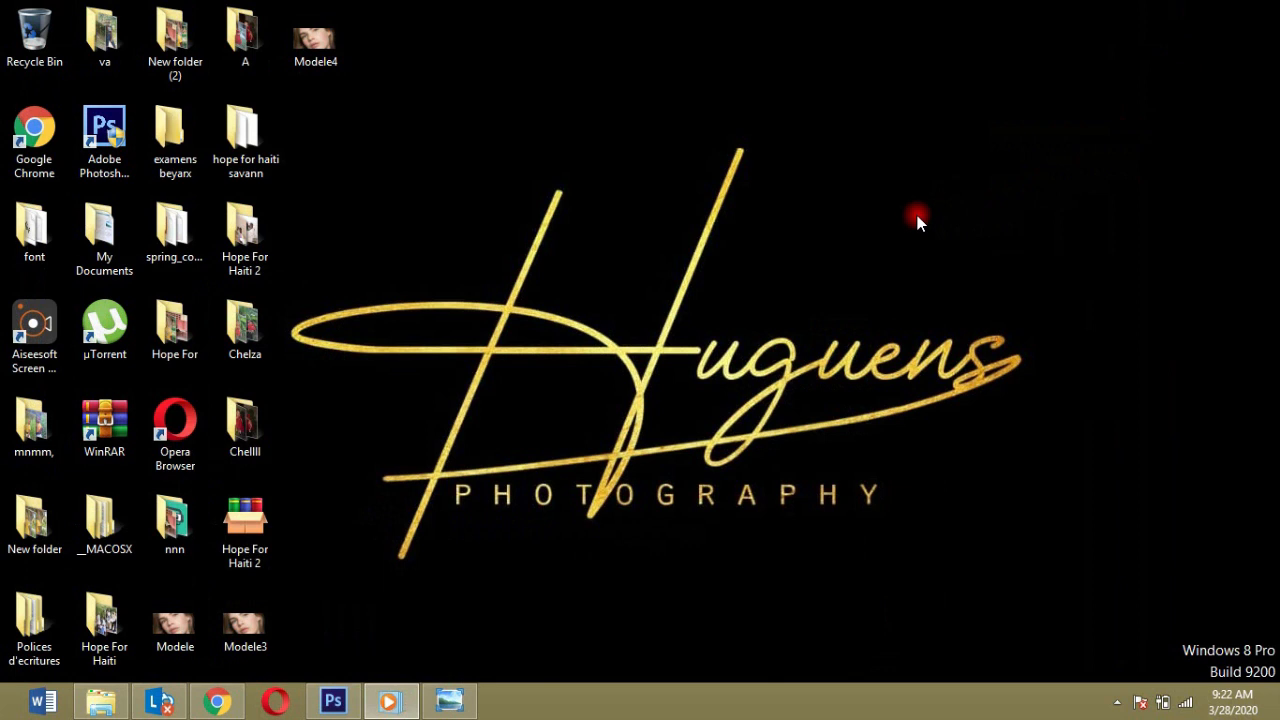